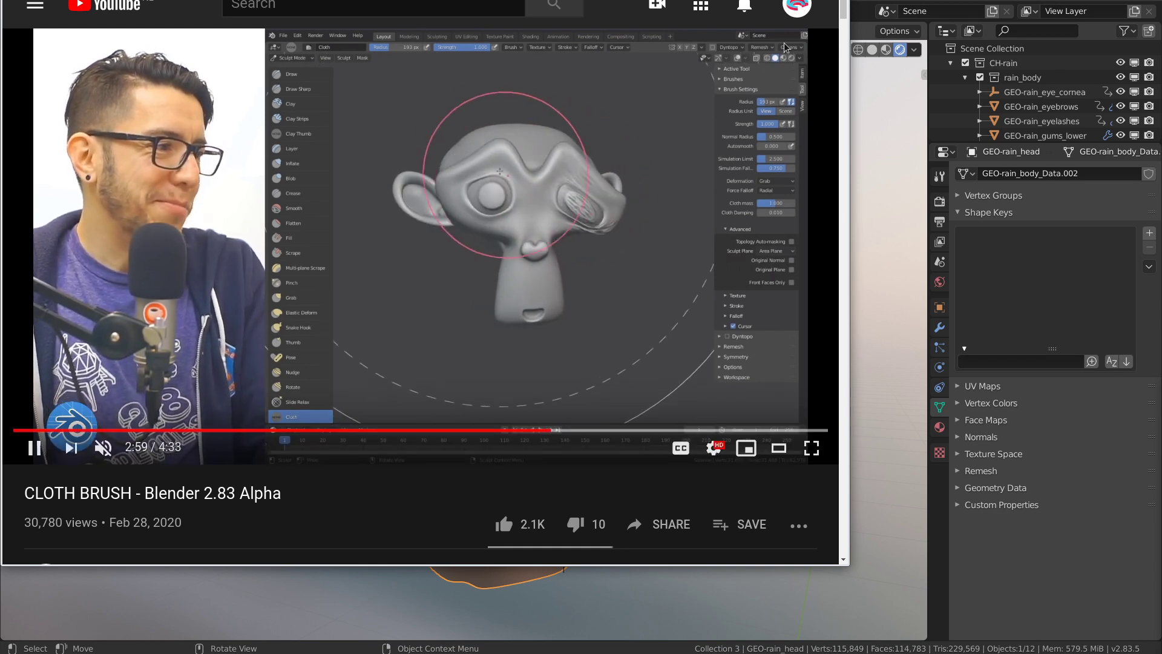
- Read the YouTube comments on shape-key drivers, then close the video window to reveal the head
{"action": "scroll", "coordinate": [847, 23], "scroll_direction": "down", "scroll_amount": 4}
{"action": "left_click_drag", "start_coordinate": [848, 23], "coordinate": [851, 253]}
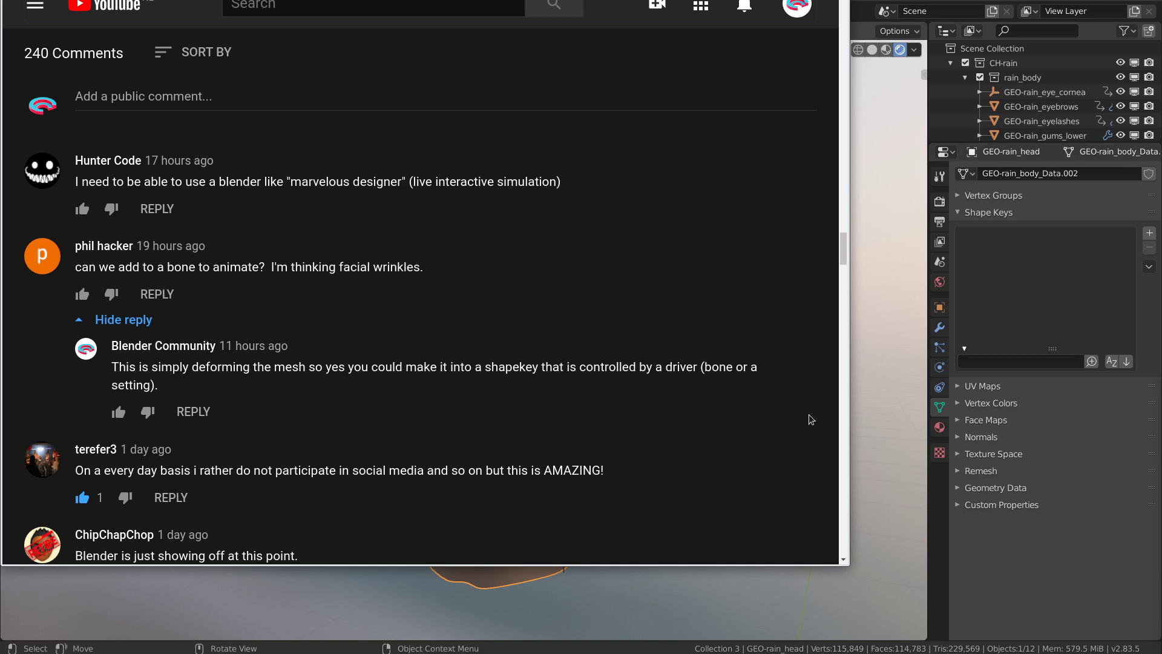
{"action": "left_click", "coordinate": [1073, 596]}
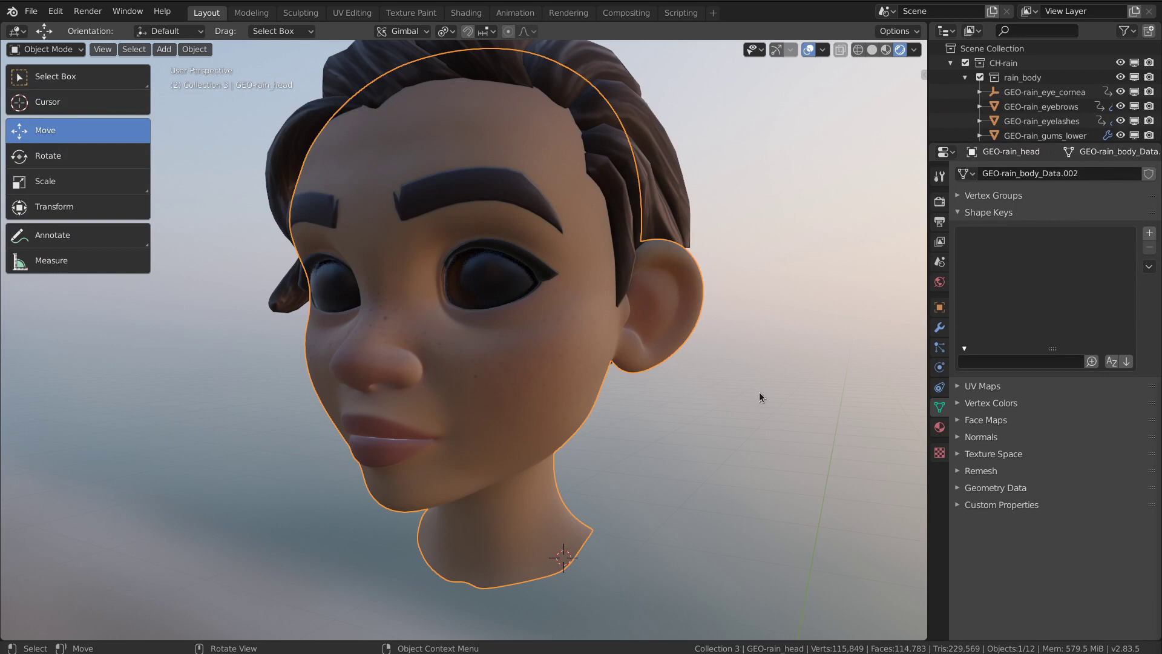
- Switch the head into Sculpt Mode and check the Cloth brush's 45 px radius and 0.102 strength
{"action": "middle_click_drag", "start_coordinate": [738, 282], "coordinate": [648, 259]}
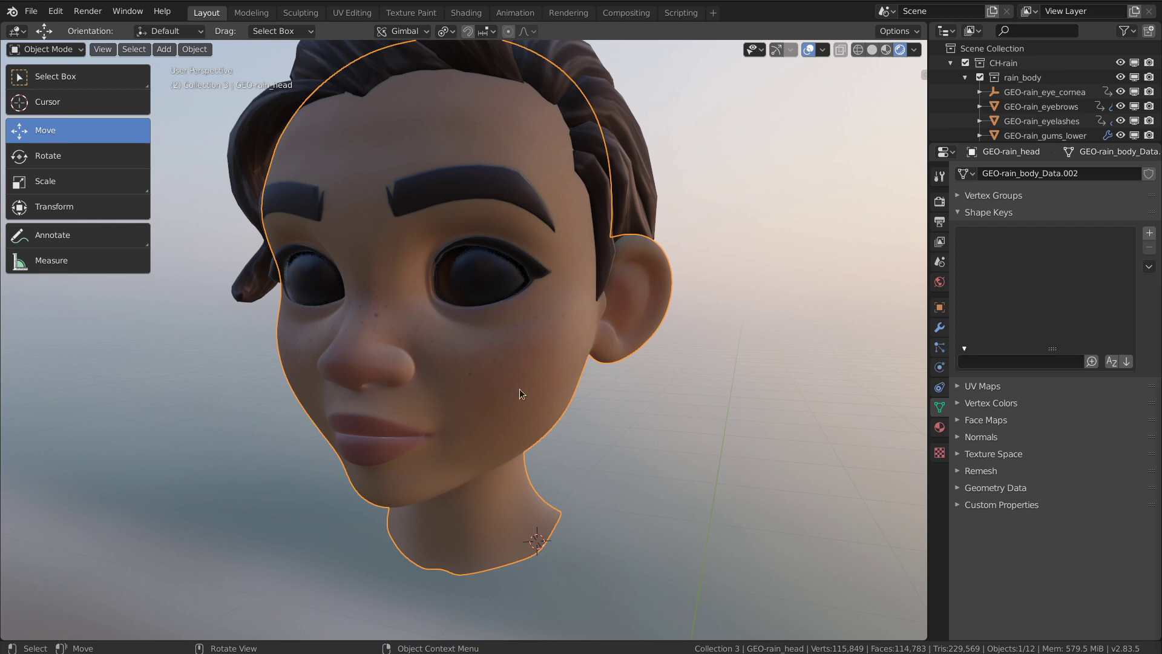
{"action": "key", "text": "ctrl+Tab"}
{"action": "left_click", "coordinate": [531, 472]}
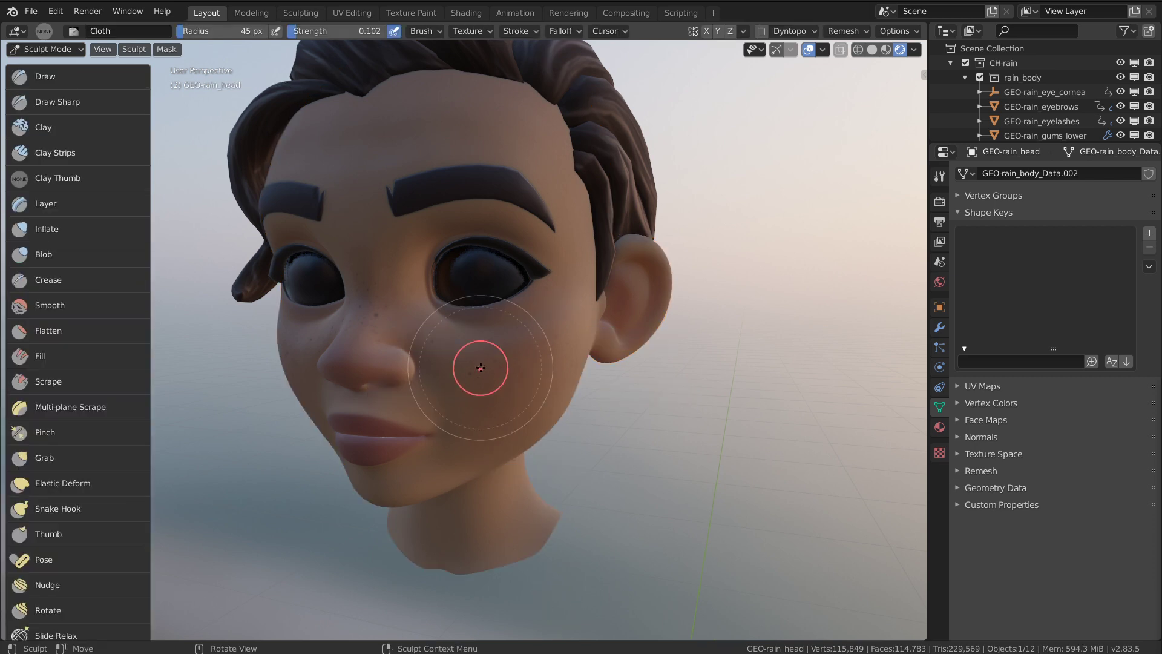
{"action": "scroll", "coordinate": [480, 367], "scroll_direction": "up", "scroll_amount": 3}
{"action": "scroll", "coordinate": [58, 363], "scroll_direction": "down", "scroll_amount": 10}
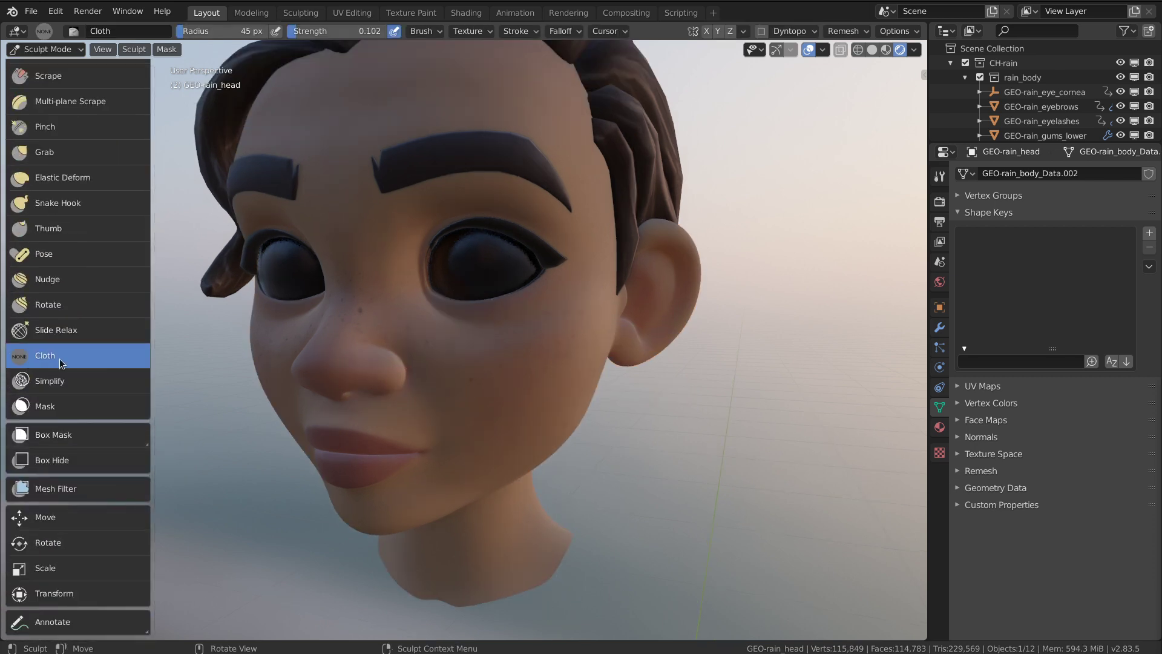
{"action": "key", "text": "n"}
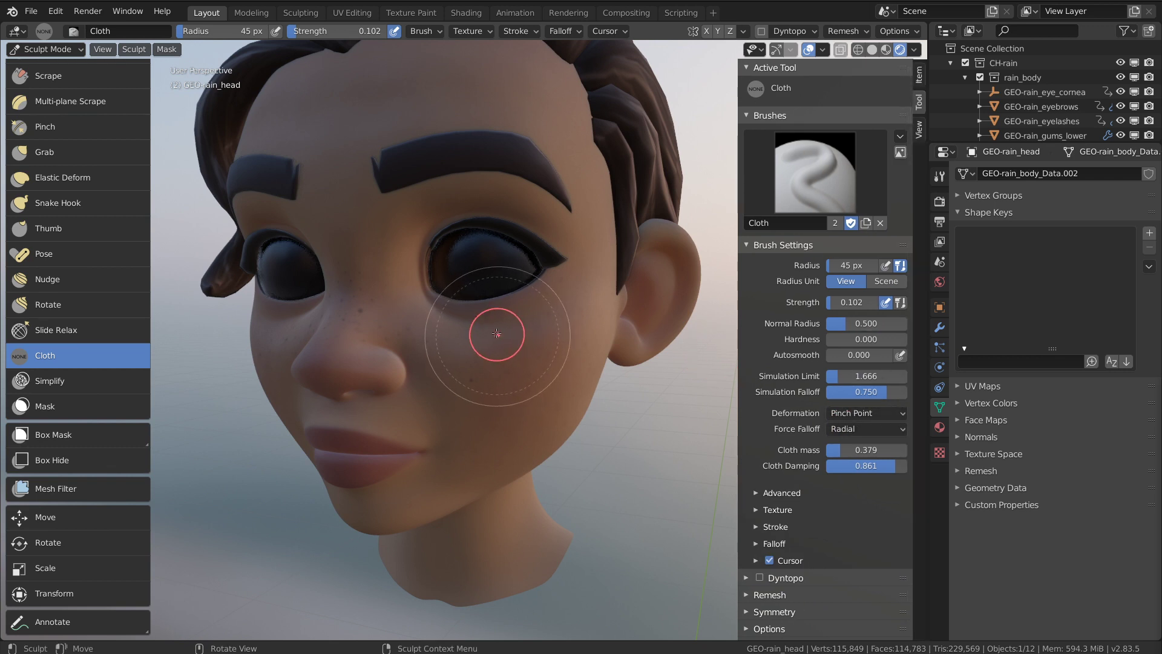
{"action": "scroll", "coordinate": [497, 333], "scroll_direction": "up", "scroll_amount": 2}
{"action": "key", "text": "n"}
- Try Cloth strokes beside the nose and under the eye, cancelling each with Esc
{"action": "left_click_drag", "start_coordinate": [415, 384], "coordinate": [430, 480]}
{"action": "key", "text": "Escape"}
{"action": "left_click_drag", "start_coordinate": [449, 301], "coordinate": [607, 280]}
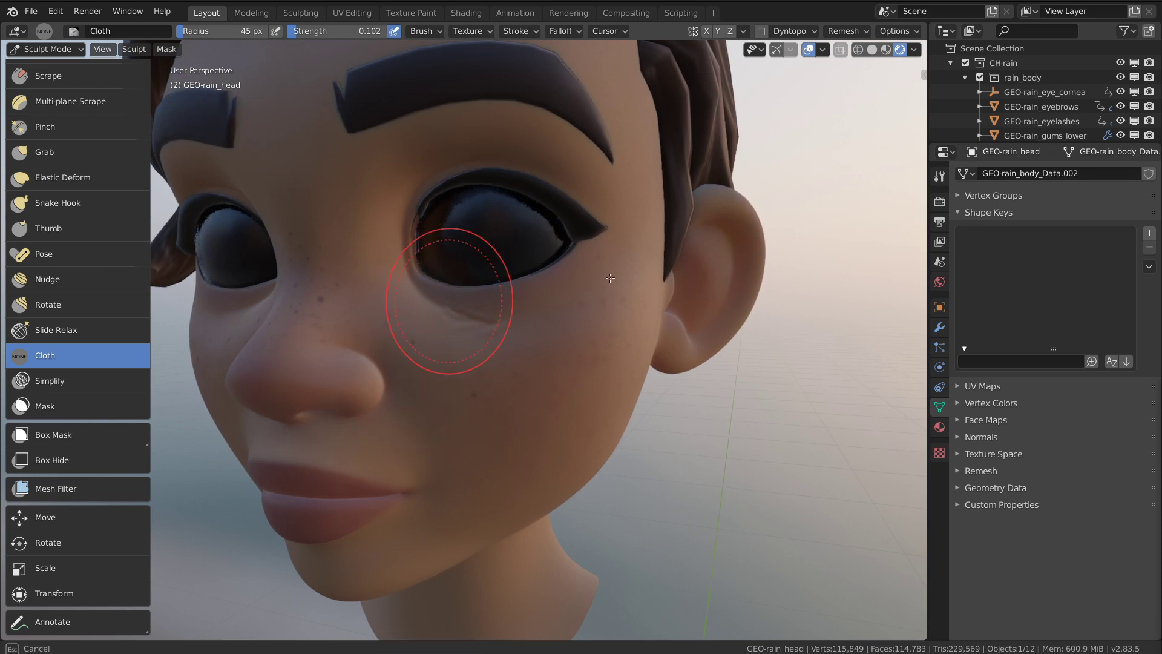
{"action": "key", "text": "Escape"}
{"action": "scroll", "coordinate": [511, 339], "scroll_direction": "up", "scroll_amount": 3}
{"action": "scroll", "coordinate": [573, 384], "scroll_direction": "down", "scroll_amount": 3}
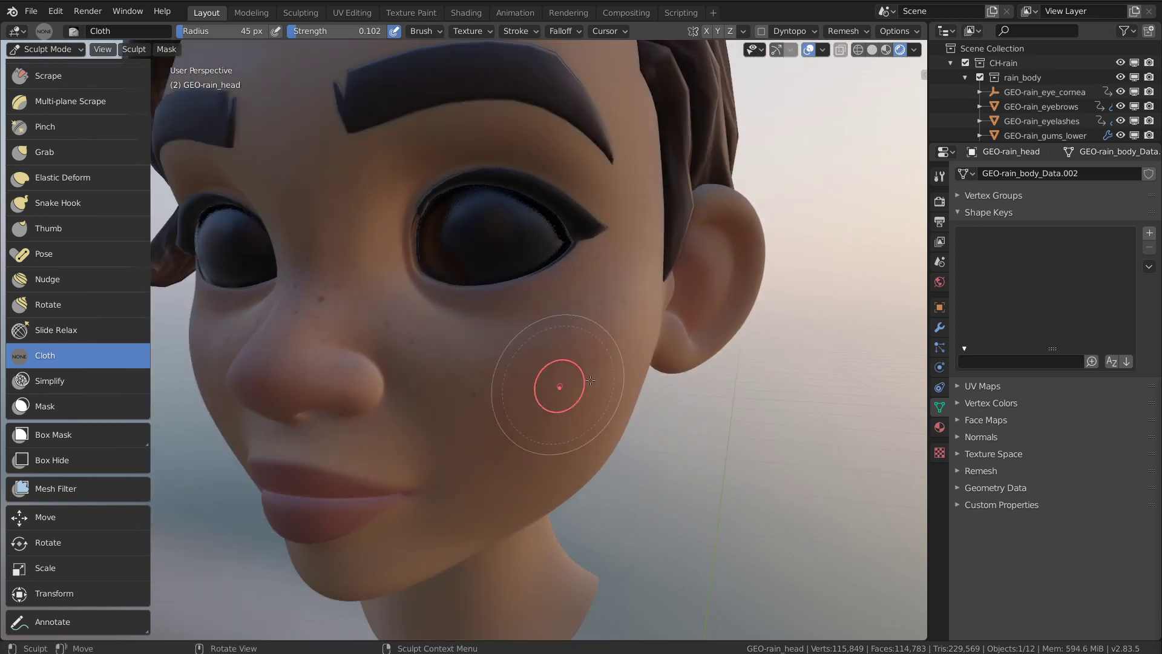
{"action": "middle_click_drag", "start_coordinate": [442, 324], "coordinate": [457, 325]}
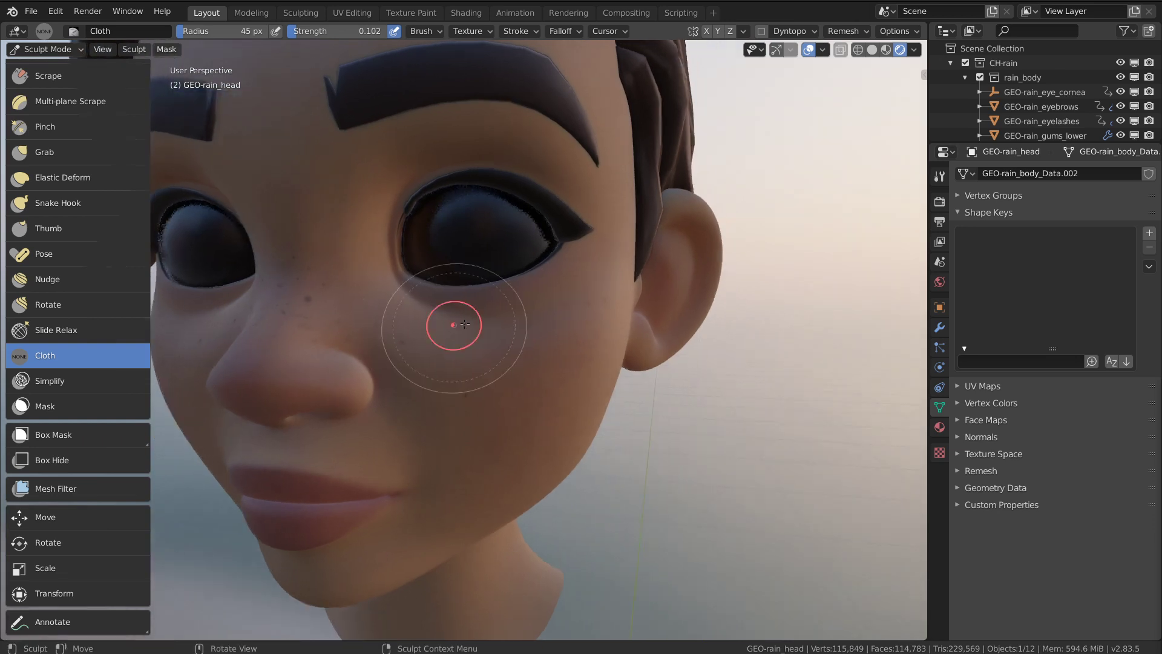
{"action": "middle_click_drag", "start_coordinate": [586, 345], "coordinate": [598, 337]}
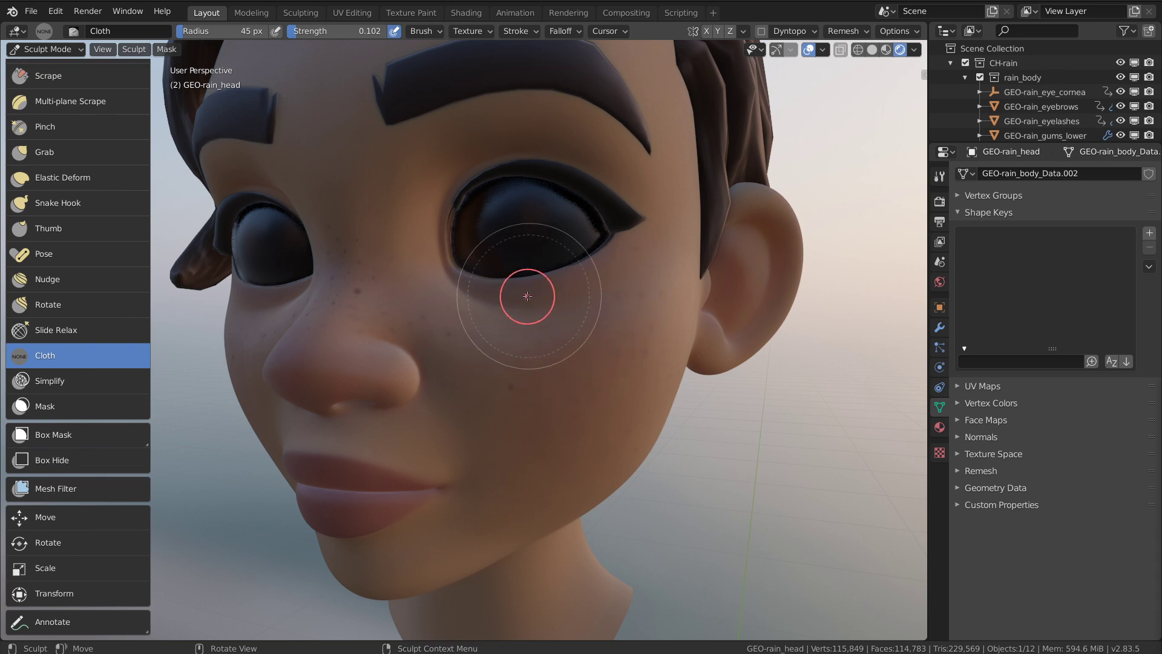
- Add Basis and Key 1 shape keys, set Key 1 to 1, rename it wrinkles and pin it
{"action": "left_click", "coordinate": [1149, 233]}
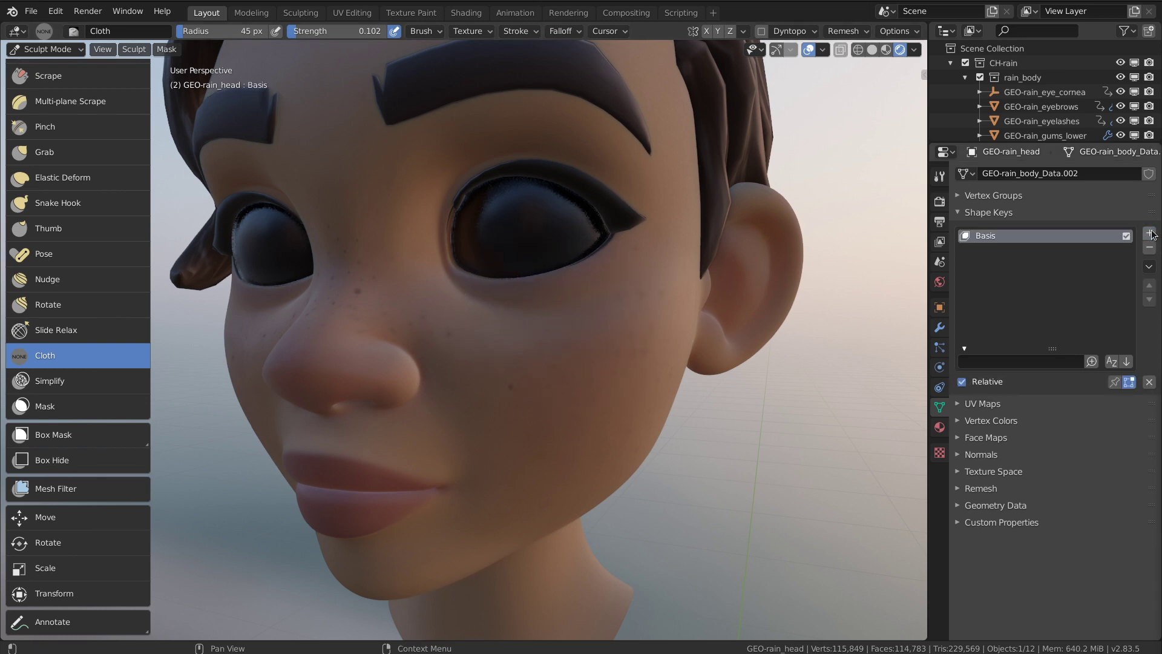
{"action": "left_click", "coordinate": [1149, 233]}
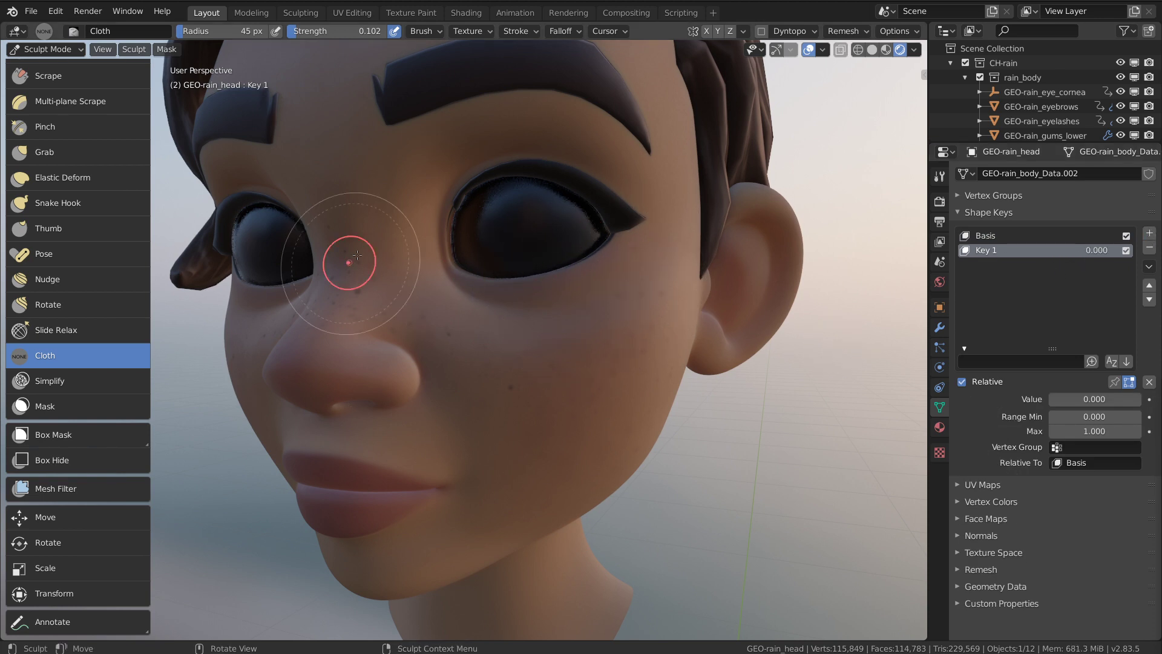
{"action": "left_click_drag", "start_coordinate": [1066, 400], "coordinate": [1132, 380]}
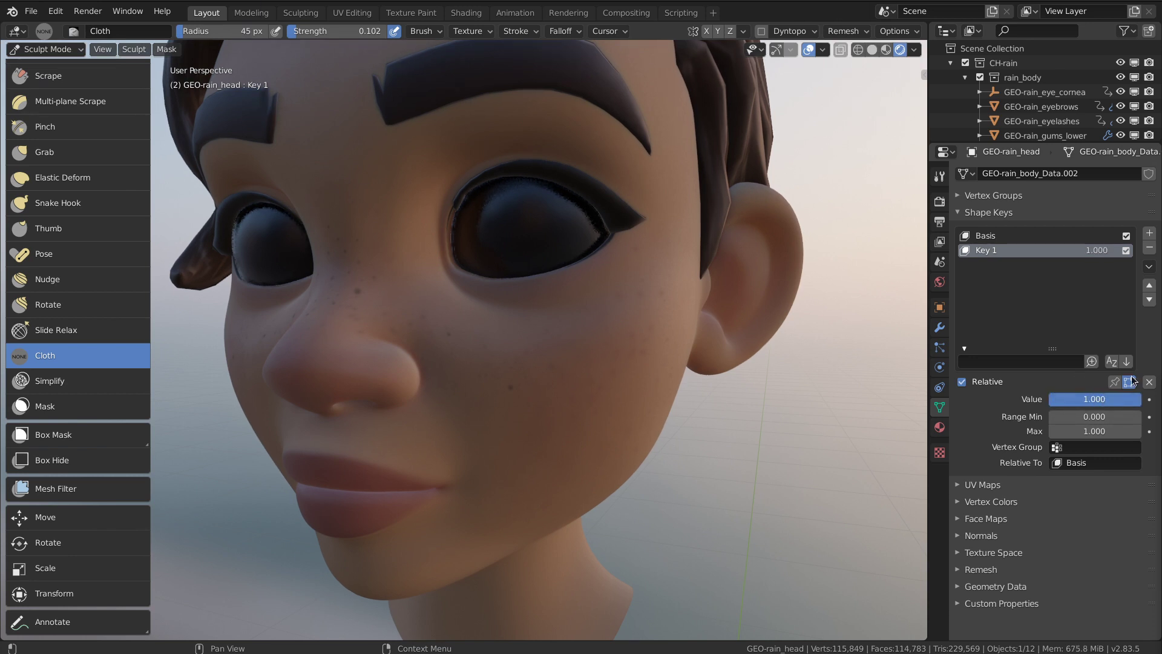
{"action": "double_click", "coordinate": [995, 250]}
{"action": "type", "text": "q"}
{"action": "key", "text": "Return"}
{"action": "left_click", "coordinate": [1114, 382]}
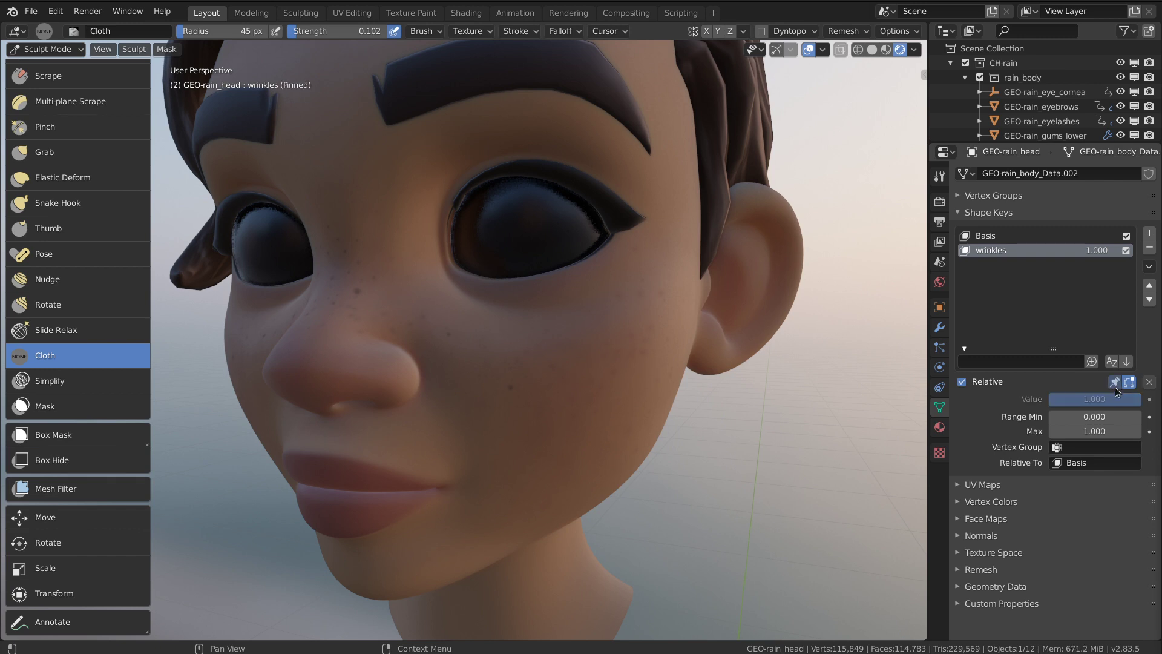
- Sculpt cloth creases under the eye and beside the nose at brush strength 0.174
{"action": "mouse_move", "coordinate": [493, 363]}
{"action": "left_mouse_down"}
{"action": "mouse_move", "coordinate": [467, 298]}
{"action": "mouse_move", "coordinate": [534, 317]}
{"action": "mouse_move", "coordinate": [480, 298]}
{"action": "mouse_move", "coordinate": [623, 281]}
{"action": "mouse_move", "coordinate": [548, 311]}
{"action": "mouse_move", "coordinate": [650, 264]}
{"action": "mouse_move", "coordinate": [415, 415]}
{"action": "mouse_move", "coordinate": [478, 519]}
{"action": "mouse_move", "coordinate": [493, 408]}
{"action": "left_mouse_up"}
{"action": "key", "text": "shift+f"}
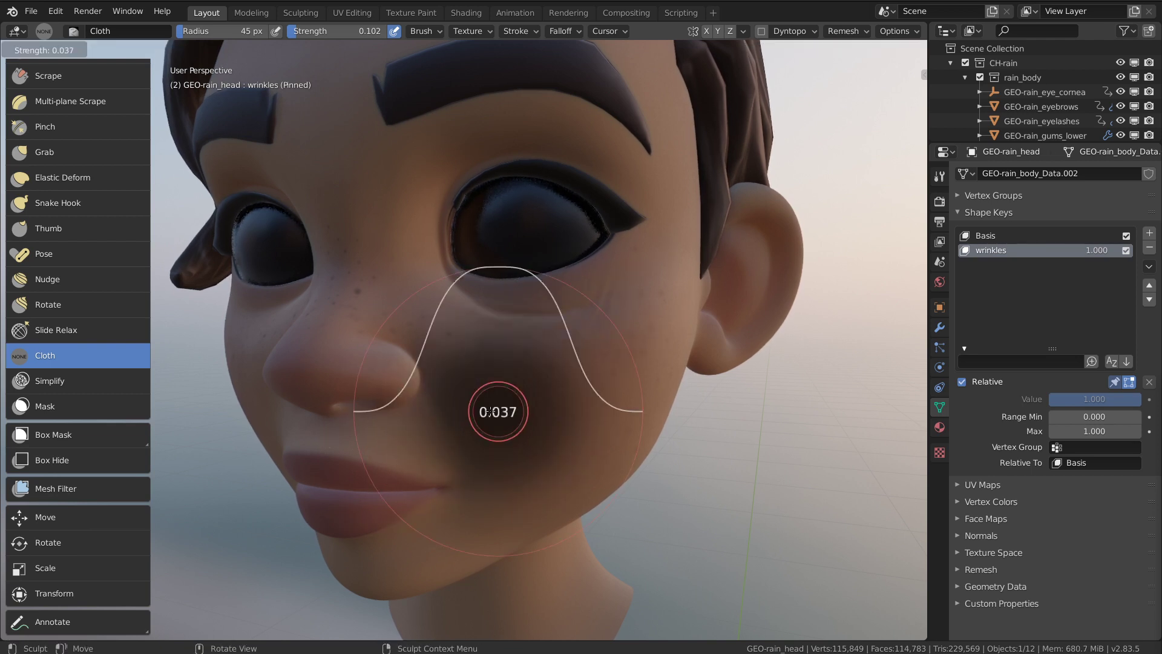
{"action": "key", "text": "Escape"}
{"action": "left_click", "coordinate": [584, 461]}
{"action": "mouse_move", "coordinate": [467, 291]}
{"action": "left_mouse_down"}
{"action": "mouse_move", "coordinate": [597, 302]}
{"action": "mouse_move", "coordinate": [484, 299]}
{"action": "left_mouse_up"}
{"action": "mouse_move", "coordinate": [575, 316]}
{"action": "left_mouse_down"}
{"action": "mouse_move", "coordinate": [609, 303]}
{"action": "mouse_move", "coordinate": [663, 250]}
{"action": "left_mouse_up"}
{"action": "left_click_drag", "start_coordinate": [420, 398], "coordinate": [463, 512]}
- Review the creased face from three-quarter and frontal views, then unpin the wrinkles key
{"action": "scroll", "coordinate": [511, 454], "scroll_direction": "down", "scroll_amount": 3}
{"action": "mouse_move", "coordinate": [511, 454]}
{"action": "middle_mouse_down"}
{"action": "mouse_move", "coordinate": [547, 334]}
{"action": "mouse_move", "coordinate": [503, 351]}
{"action": "middle_mouse_up"}
{"action": "middle_click_drag", "start_coordinate": [312, 436], "coordinate": [484, 339]}
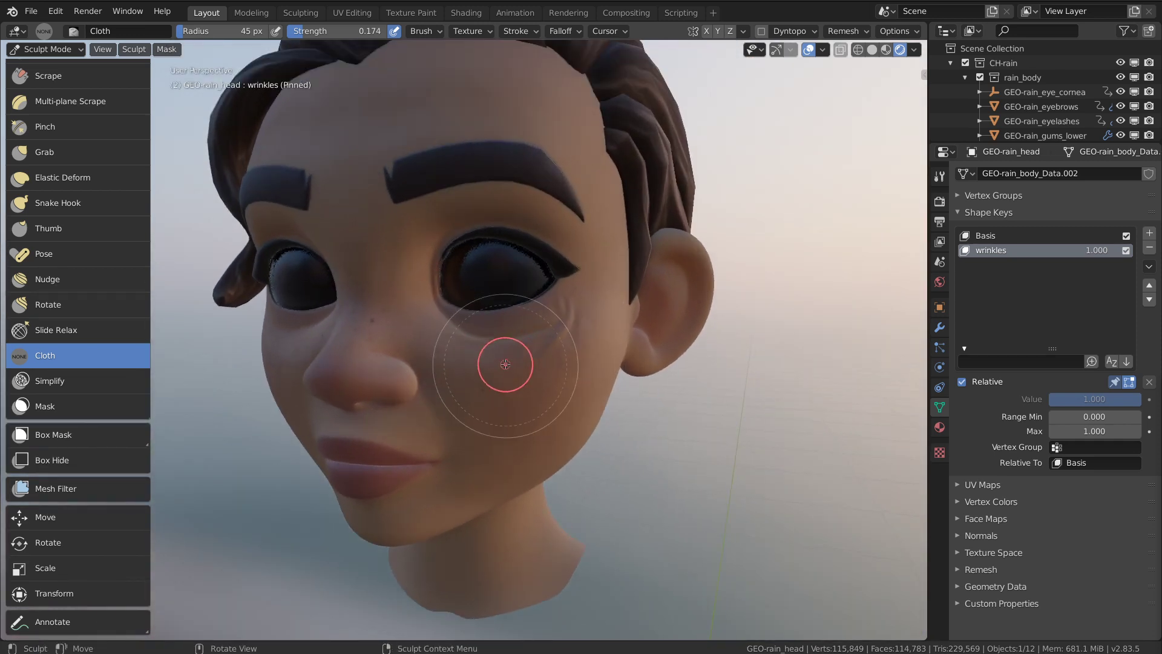
{"action": "scroll", "coordinate": [746, 284], "scroll_direction": "up", "scroll_amount": 3}
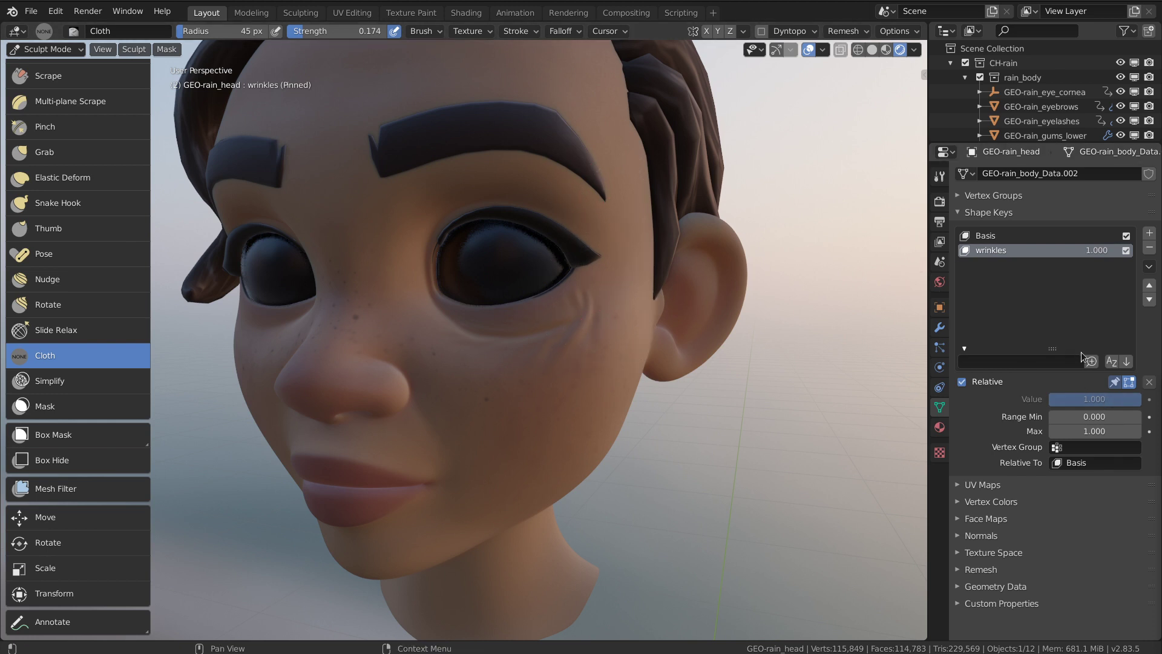
{"action": "left_click", "coordinate": [1115, 382]}
- Set the wrinkles value to 0, return to Object Mode, and add a driver to it
{"action": "left_click_drag", "start_coordinate": [1117, 399], "coordinate": [1053, 398]}
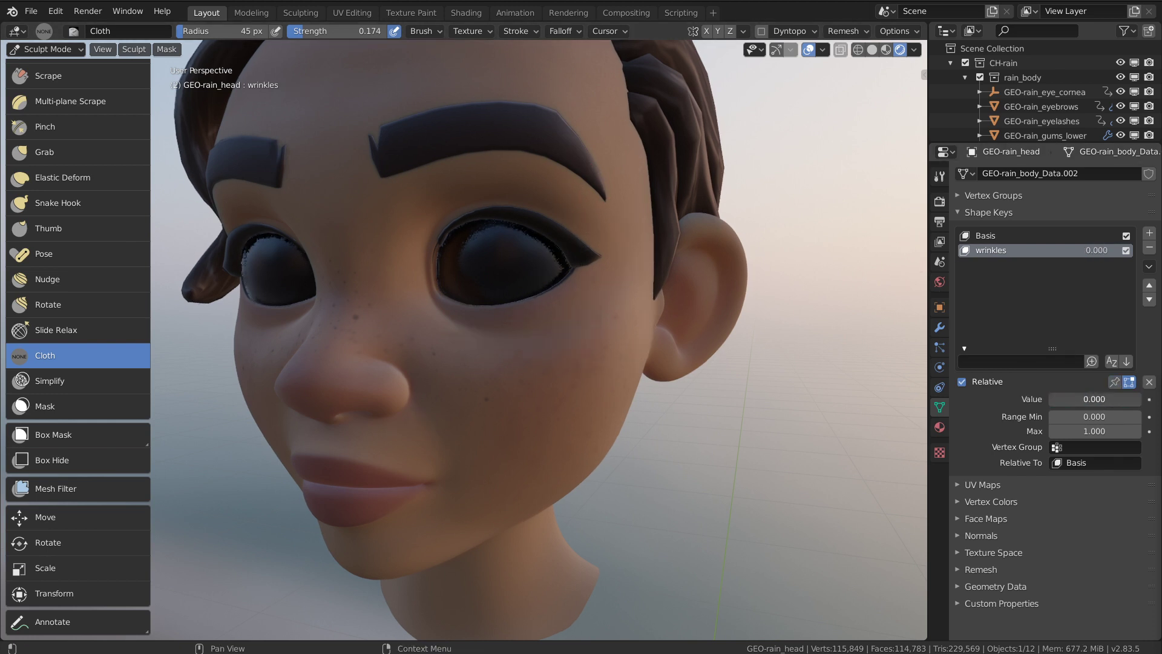
{"action": "key", "text": "ctrl+Tab"}
{"action": "left_click", "coordinate": [451, 337]}
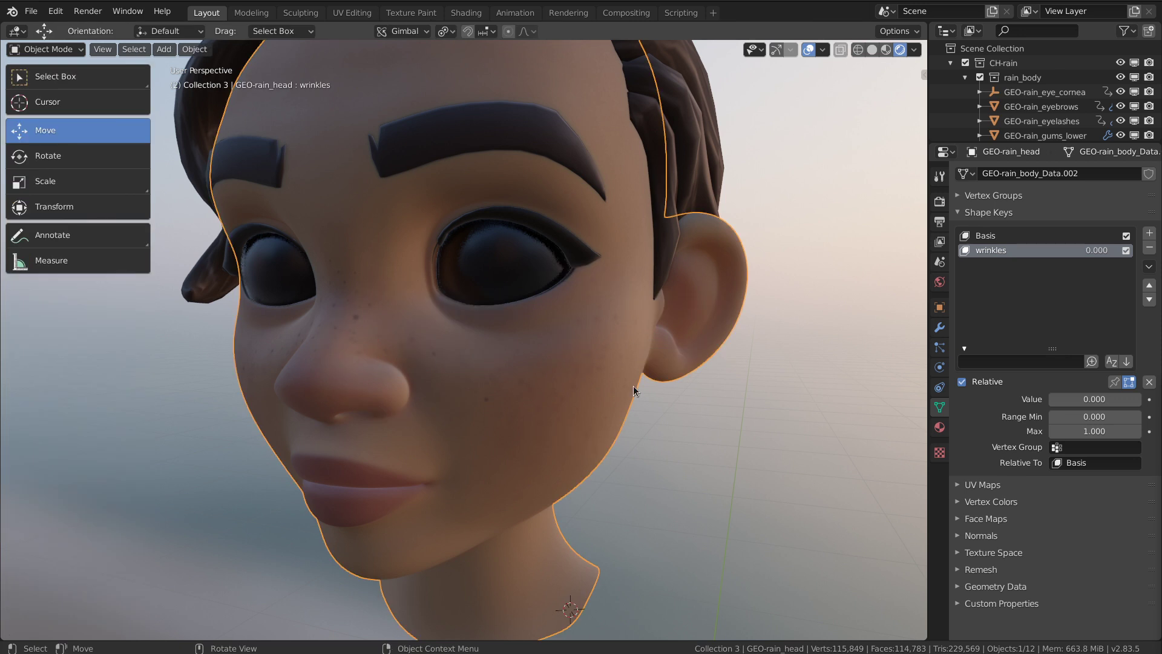
{"action": "right_click", "coordinate": [1088, 398]}
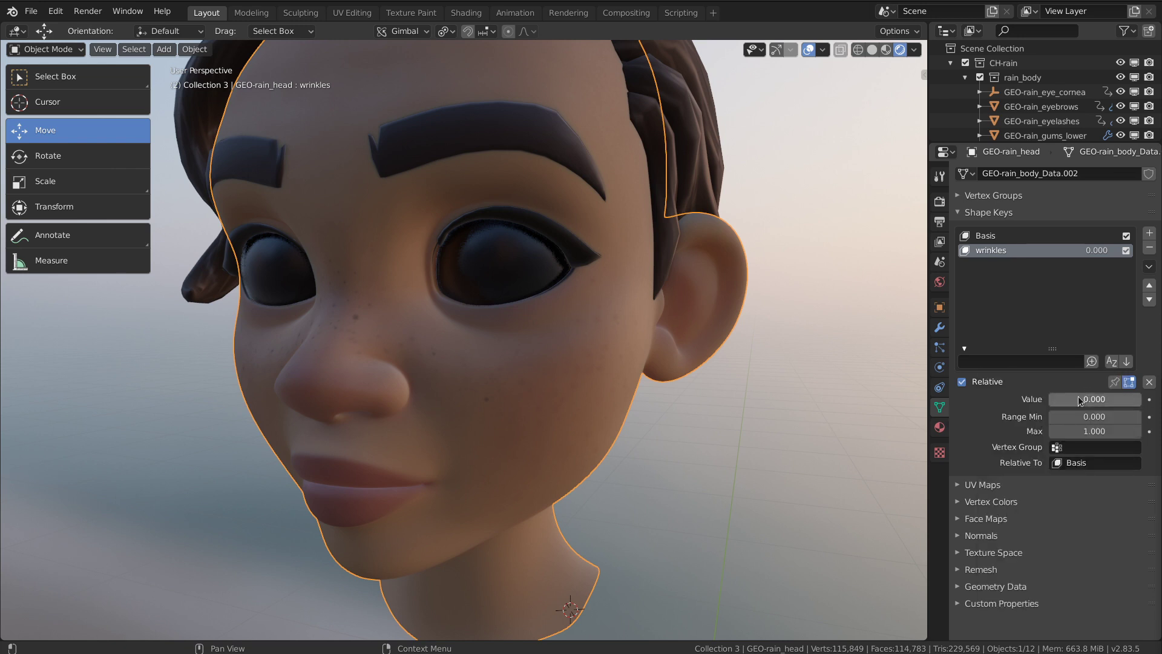
{"action": "right_click", "coordinate": [1078, 397]}
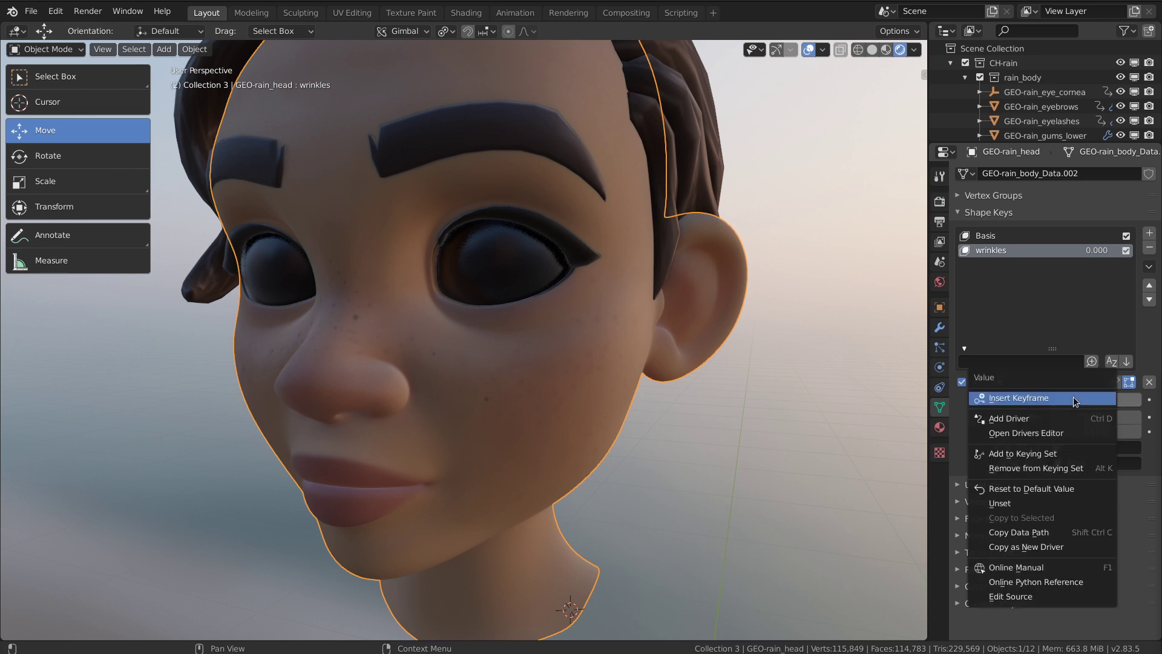
{"action": "left_click", "coordinate": [1027, 417]}
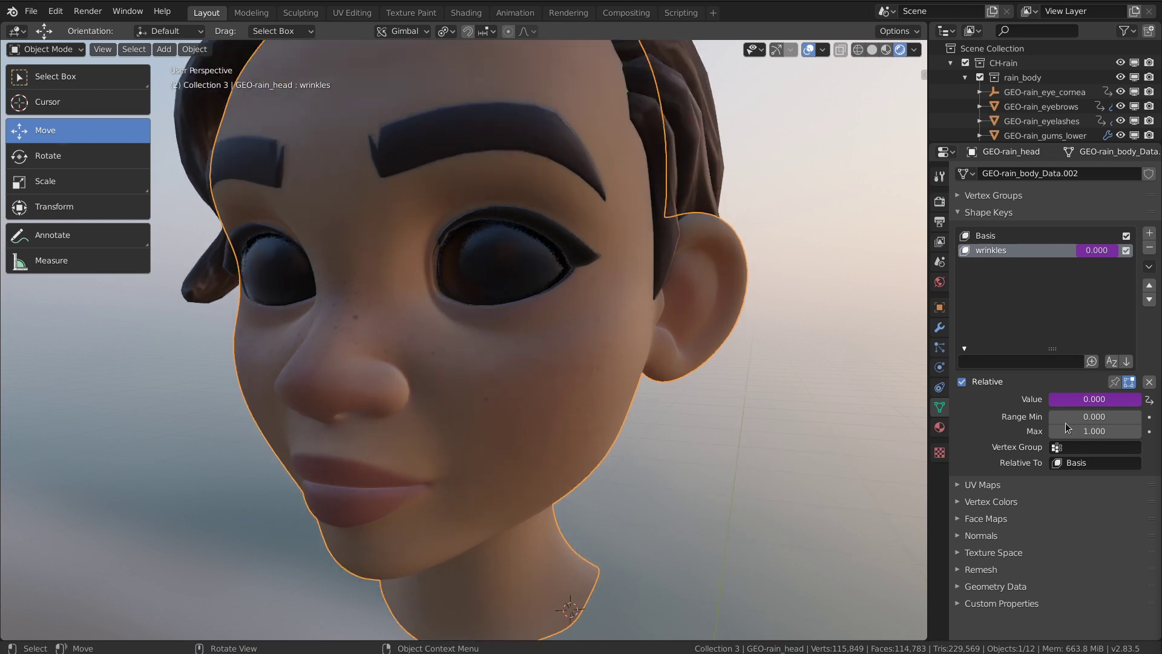
{"action": "scroll", "coordinate": [612, 420], "scroll_direction": "down", "scroll_amount": 2}
- Add a 1 m armature to the scene
{"action": "key", "text": "shift+a"}
{"action": "key", "text": "Escape"}
{"action": "key", "text": "shift+a"}
{"action": "left_click", "coordinate": [692, 424]}
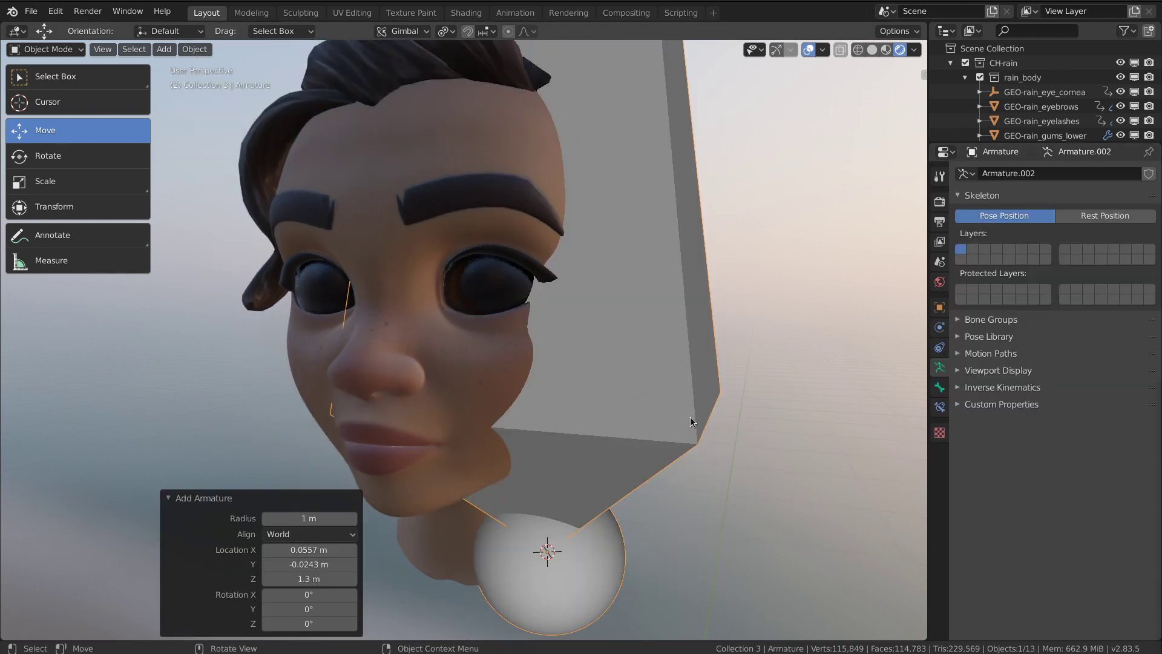
{"action": "scroll", "coordinate": [673, 393], "scroll_direction": "down", "scroll_amount": 5}
- In Edit Mode, lower the bone tip along Z to about head height
{"action": "key", "text": "Tab"}
{"action": "key", "text": "g"}
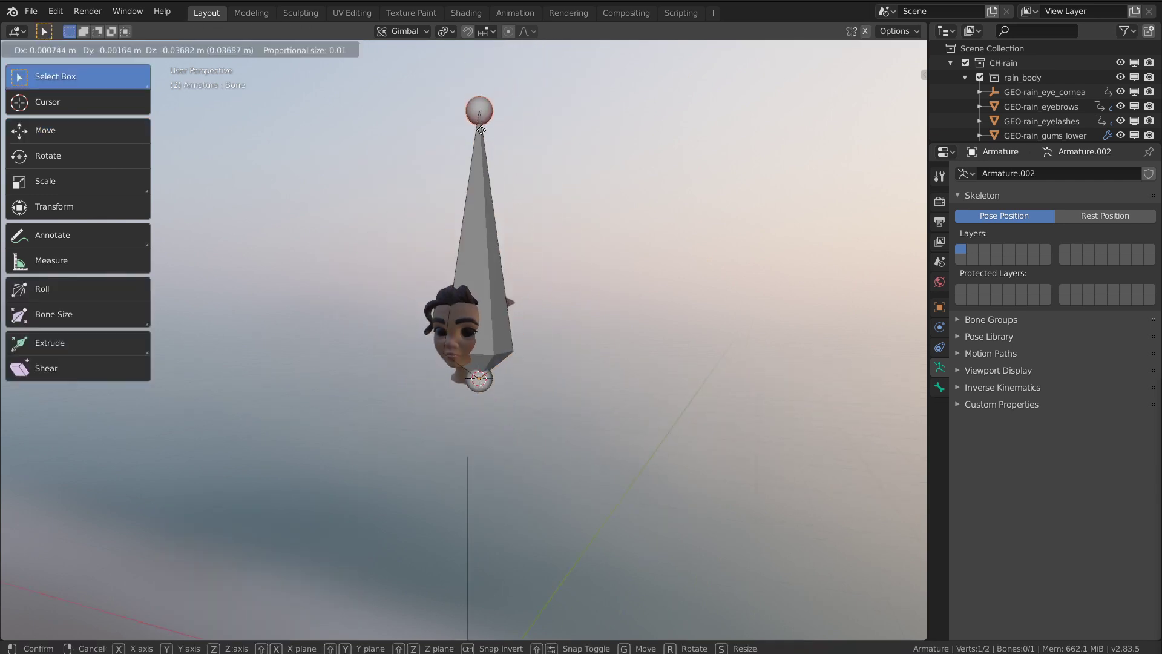
{"action": "key", "text": "z"}
{"action": "left_click", "coordinate": [481, 353]}
{"action": "scroll", "coordinate": [481, 353], "scroll_direction": "up", "scroll_amount": 2}
{"action": "left_click", "coordinate": [493, 365]}
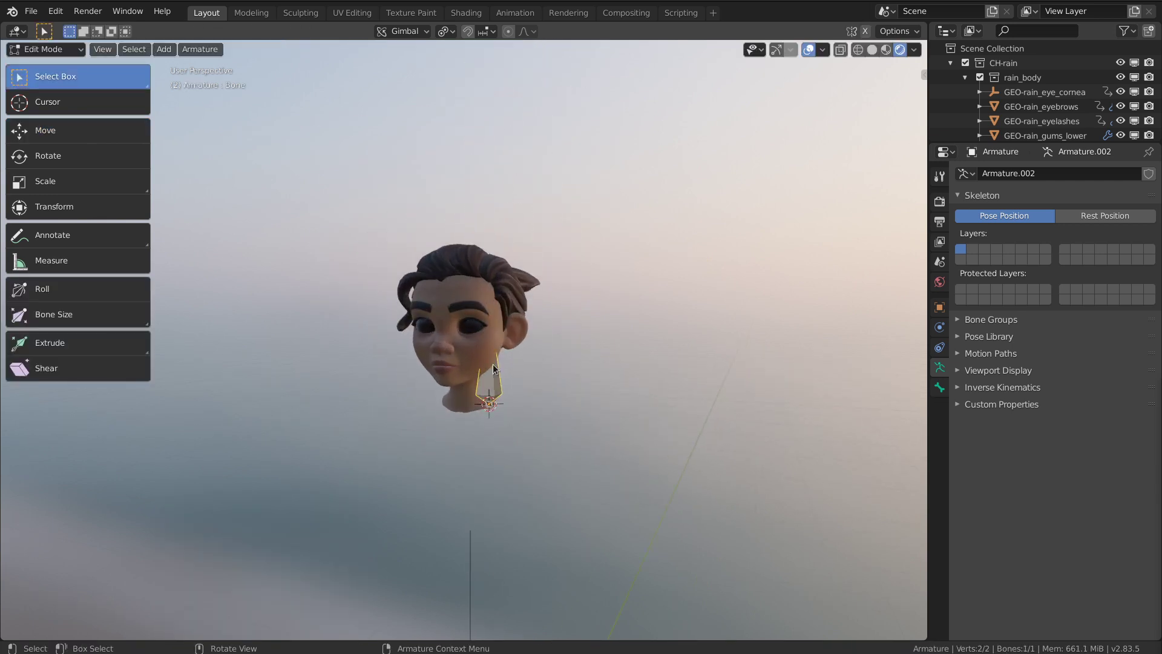
{"action": "scroll", "coordinate": [493, 366], "scroll_direction": "up", "scroll_amount": 4}
- Move the armature 0.12385 m along X to stand just right of the head
{"action": "key", "text": "Tab"}
{"action": "key", "text": "g"}
{"action": "key", "text": "x"}
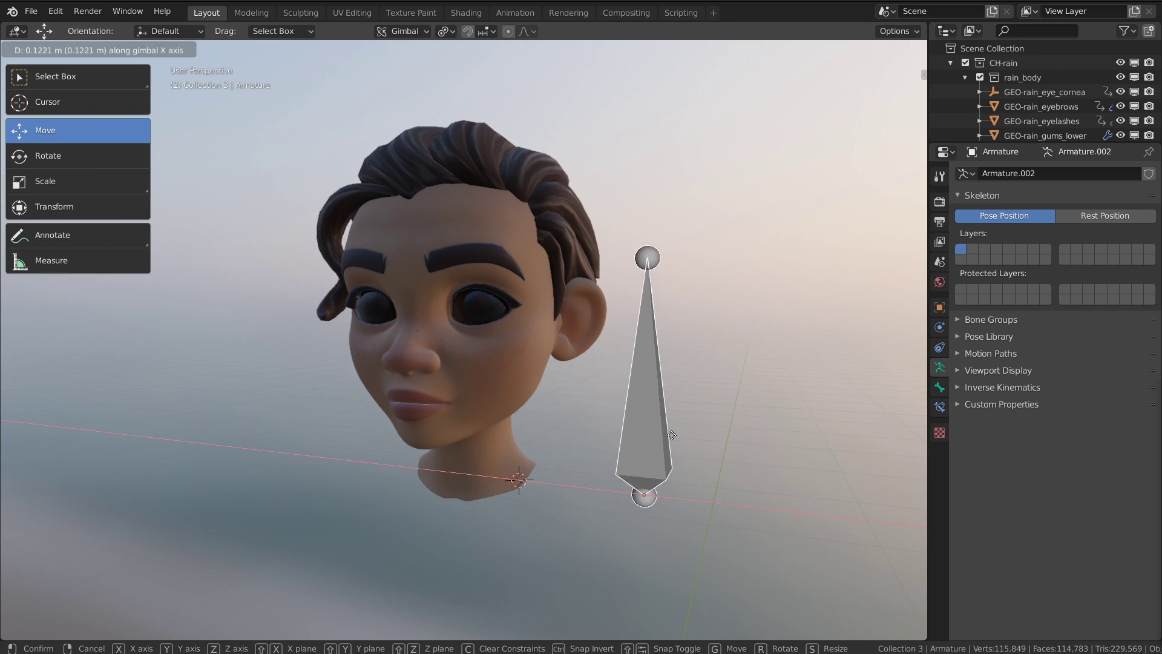
{"action": "left_click", "coordinate": [659, 411]}
{"action": "scroll", "coordinate": [659, 409], "scroll_direction": "up", "scroll_amount": 1}
{"action": "middle_click_drag", "start_coordinate": [682, 404], "coordinate": [662, 406], "text": "shift"}
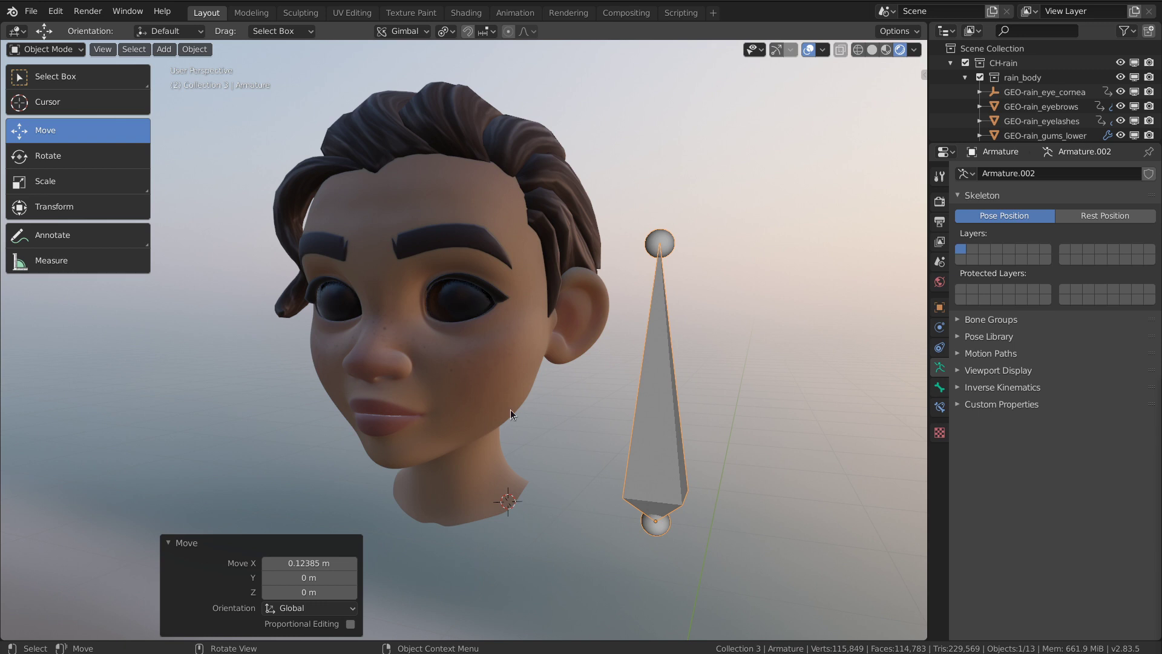
- Make the wrinkles driver an Averaged Value with Armature as object and Bone as bone
{"action": "left_click", "coordinate": [492, 343]}
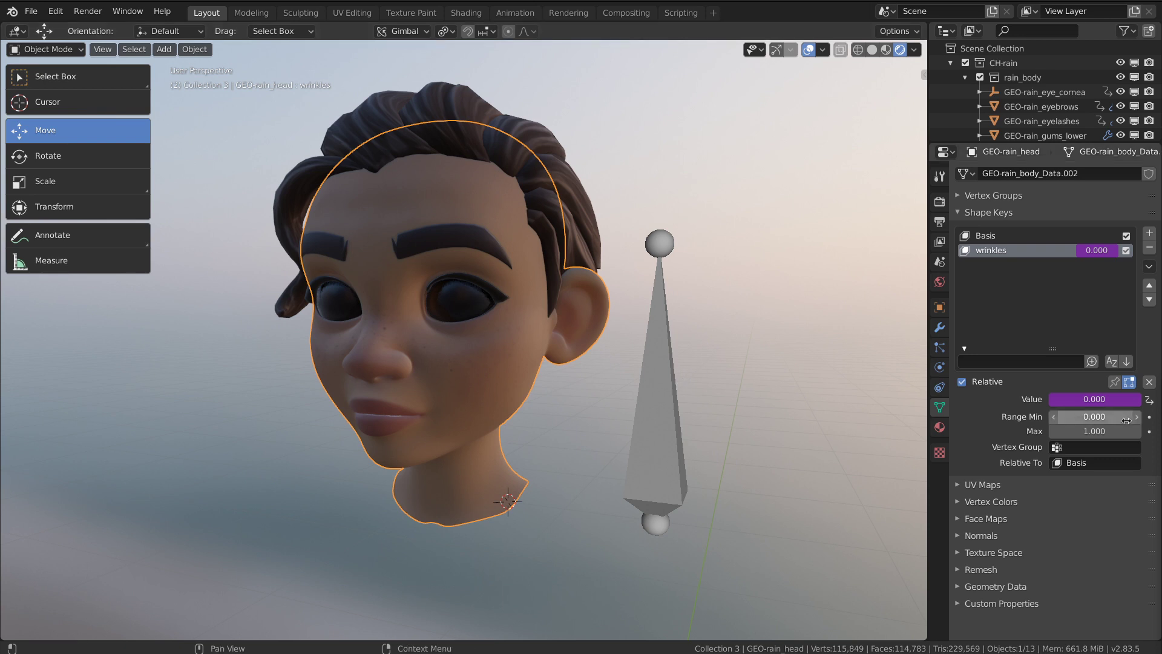
{"action": "right_click", "coordinate": [1095, 404]}
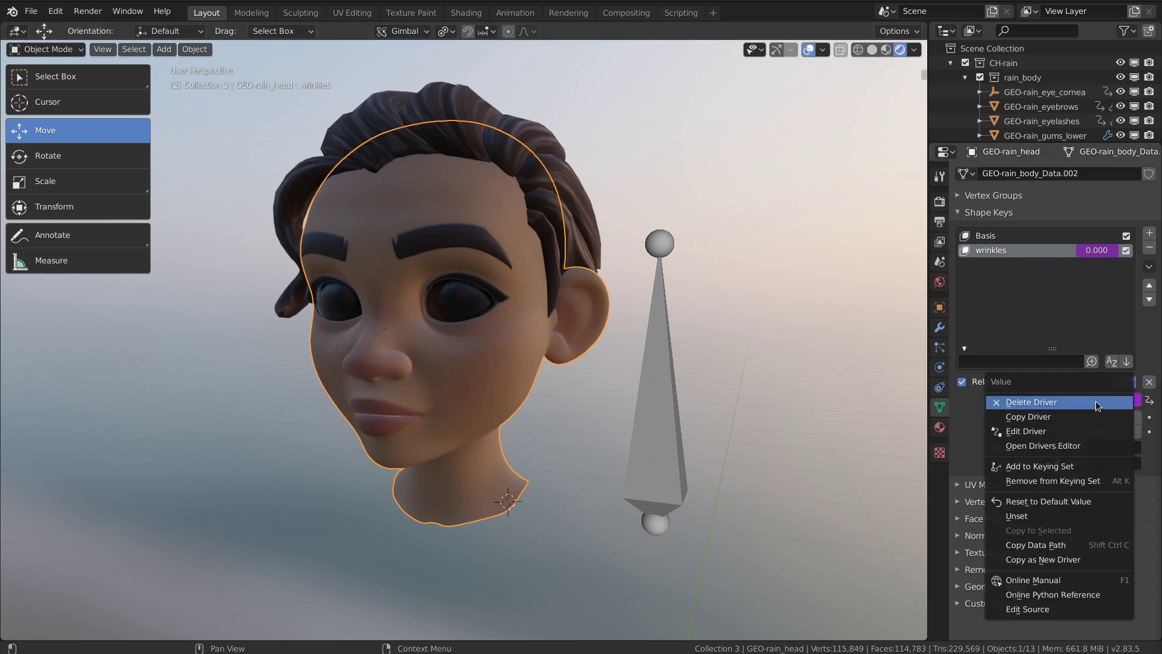
{"action": "key", "text": "Escape"}
{"action": "right_click", "coordinate": [1095, 400]}
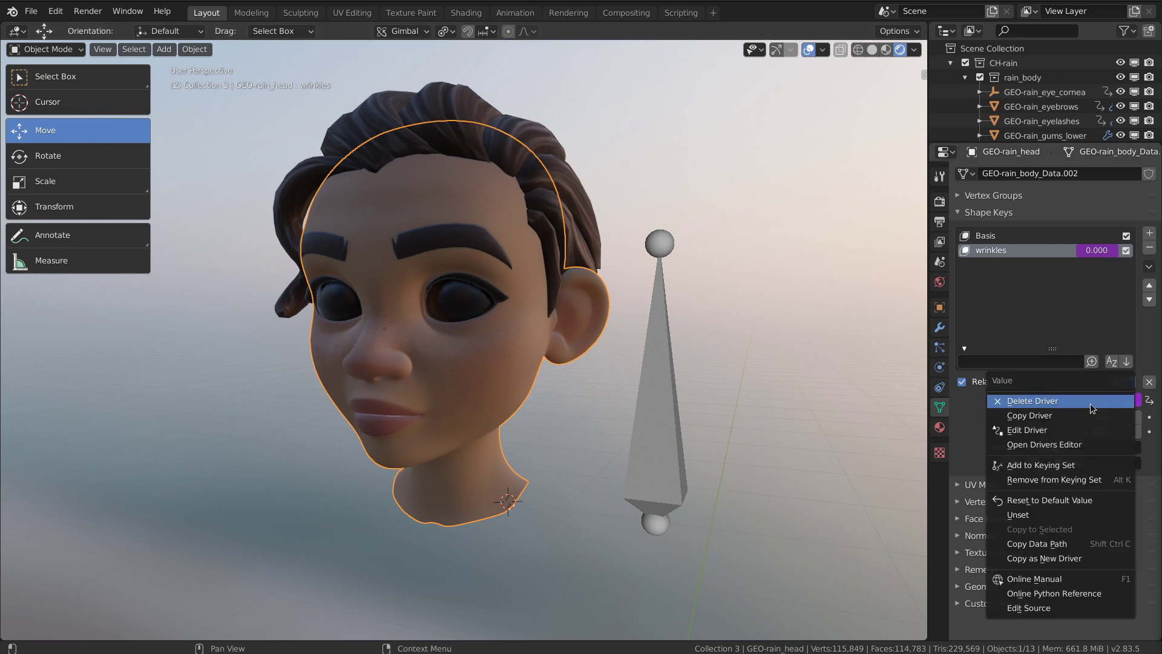
{"action": "left_click", "coordinate": [1048, 431]}
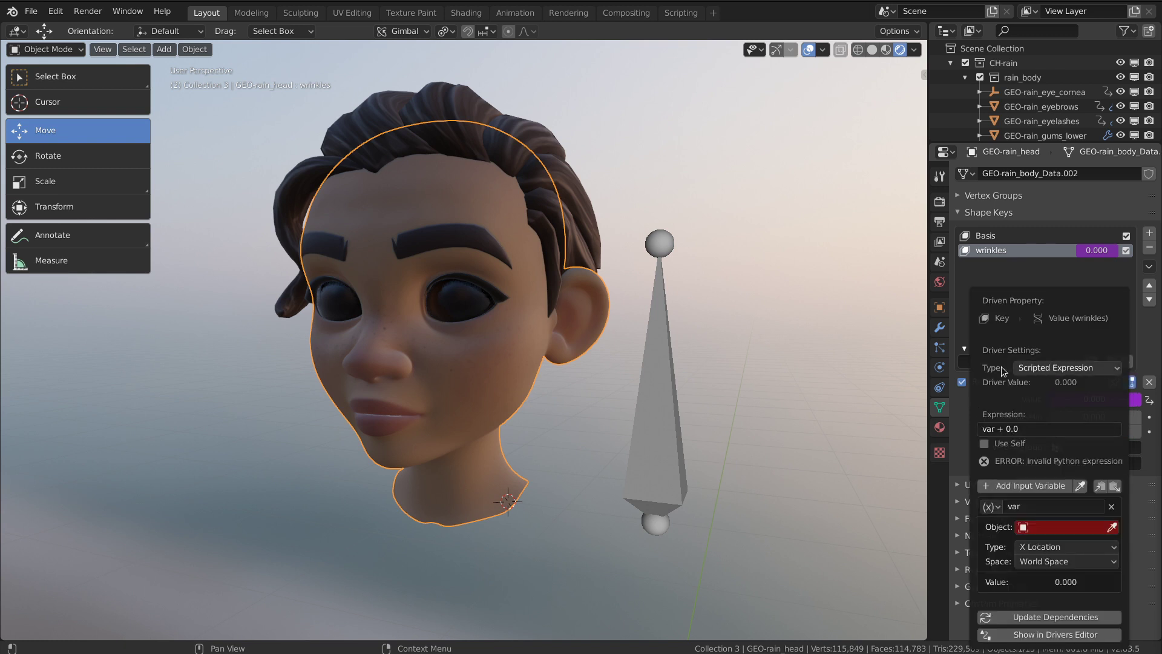
{"action": "left_click", "coordinate": [1046, 368]}
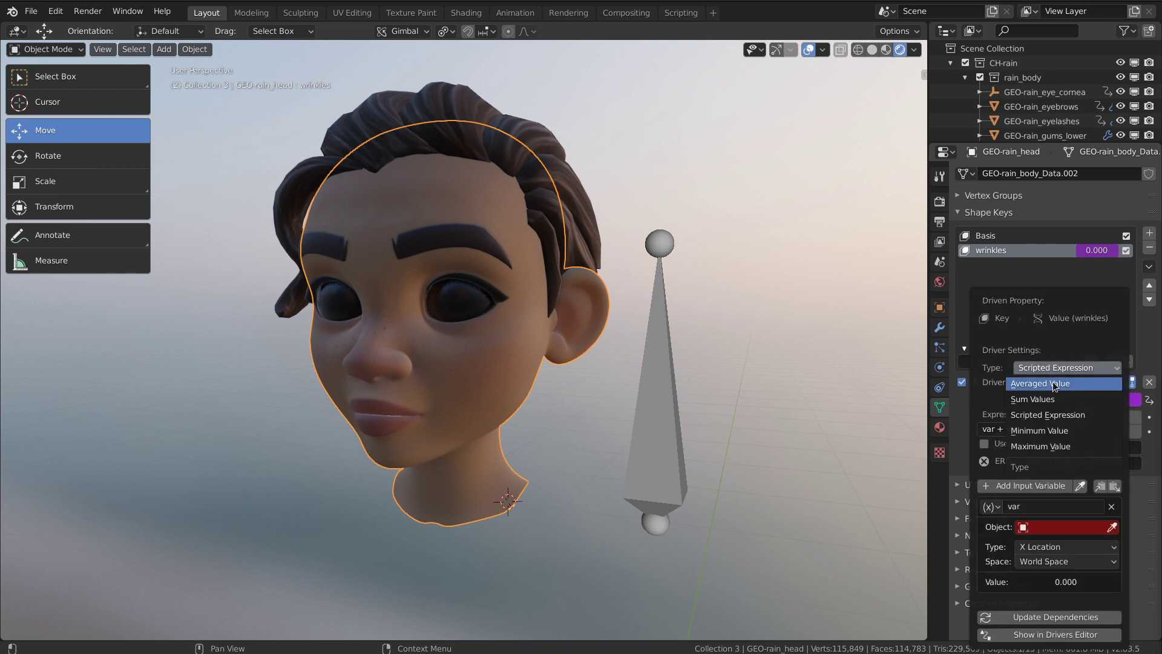
{"action": "left_click", "coordinate": [1054, 385]}
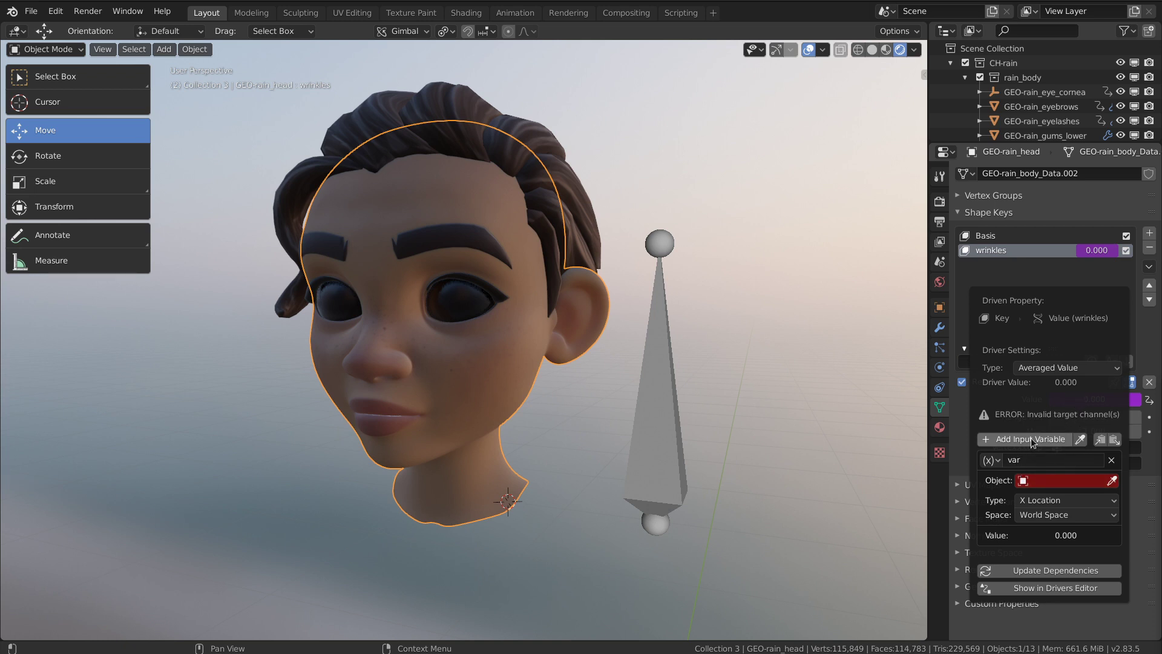
{"action": "left_click", "coordinate": [1049, 481]}
{"action": "left_click", "coordinate": [1043, 500]}
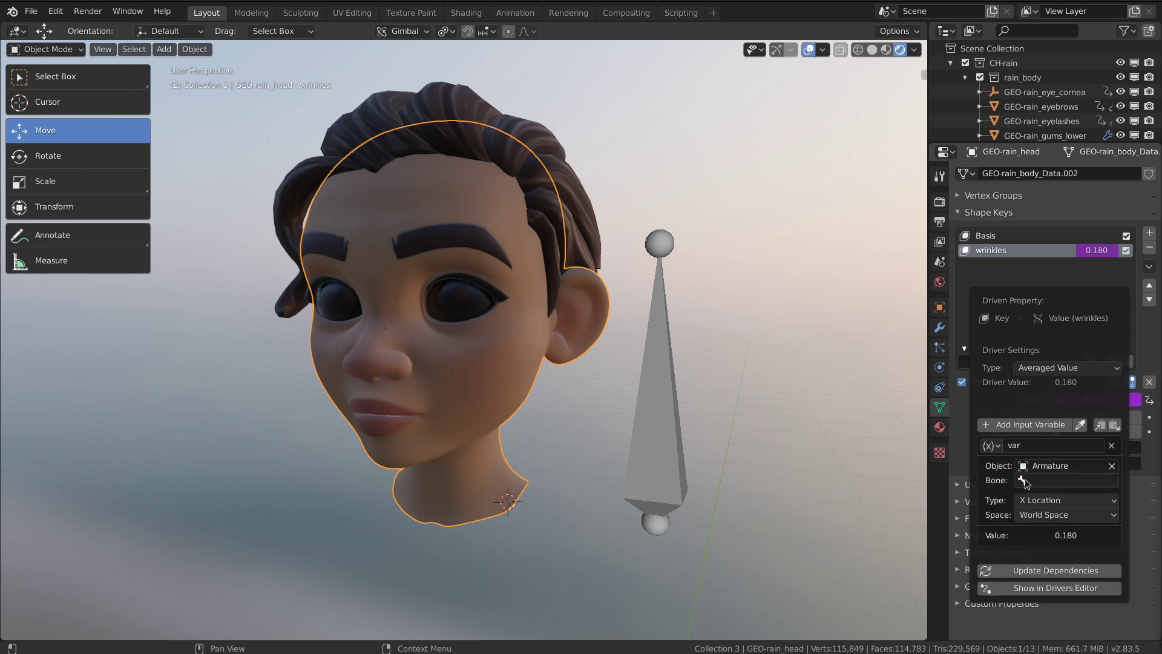
{"action": "left_click", "coordinate": [1034, 483]}
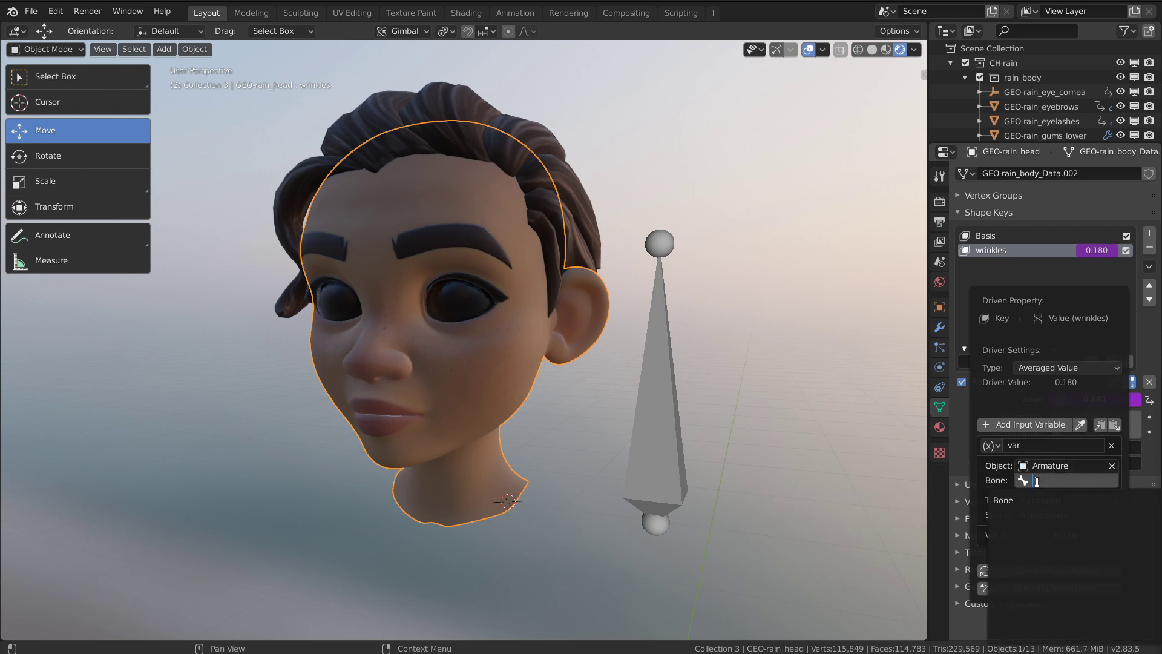
{"action": "left_click", "coordinate": [1034, 502]}
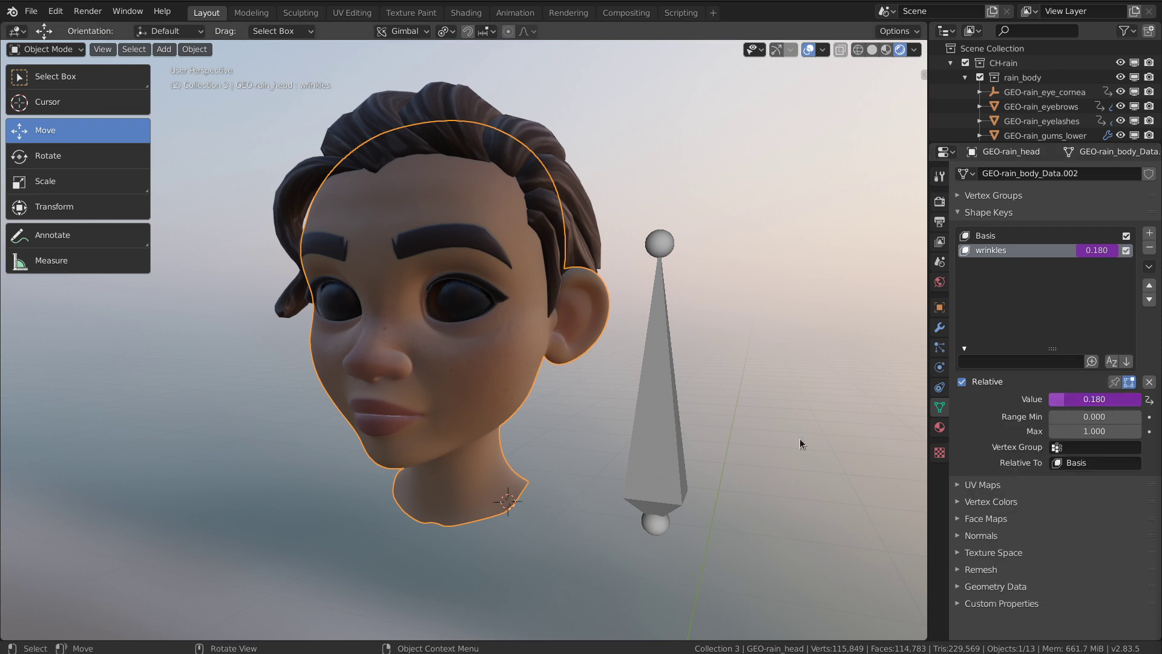
- Select the bone and switch the armature into Pose Mode
{"action": "middle_click_drag", "start_coordinate": [710, 415], "coordinate": [642, 438]}
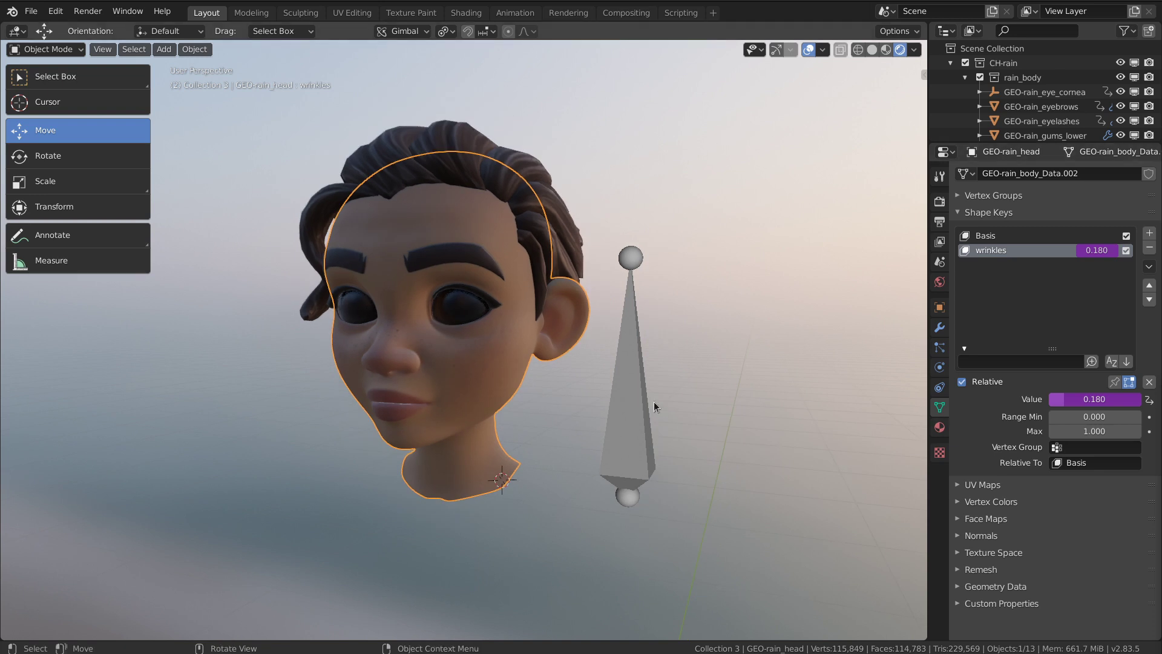
{"action": "scroll", "coordinate": [688, 457], "scroll_direction": "down", "scroll_amount": 3}
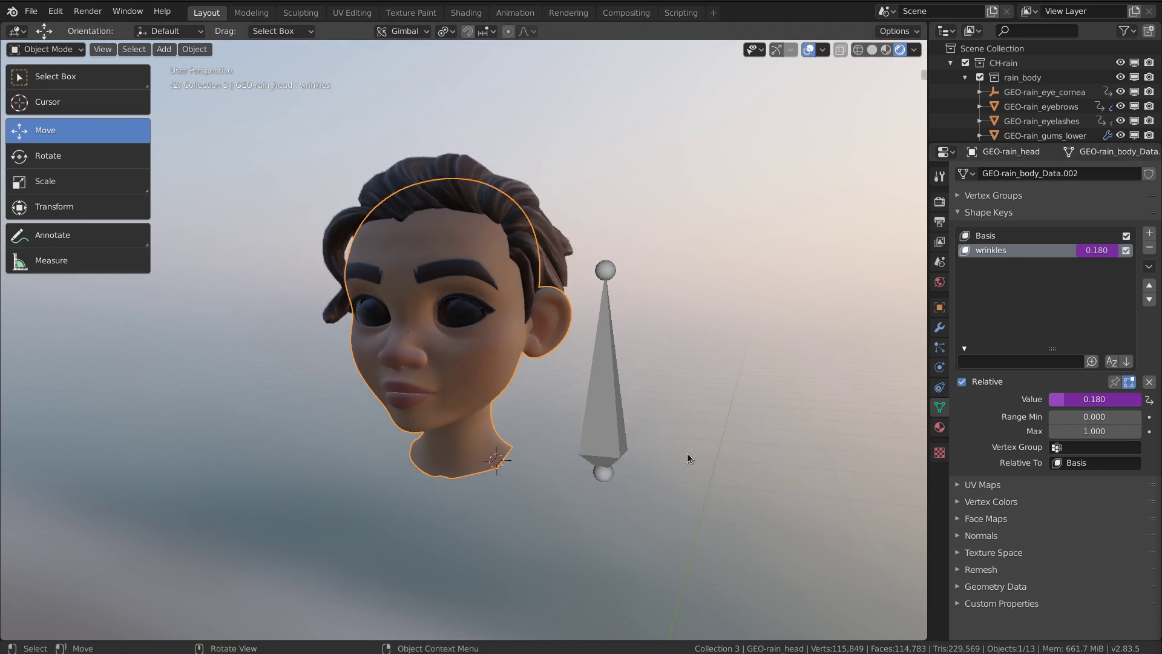
{"action": "scroll", "coordinate": [526, 394], "scroll_direction": "up", "scroll_amount": 4}
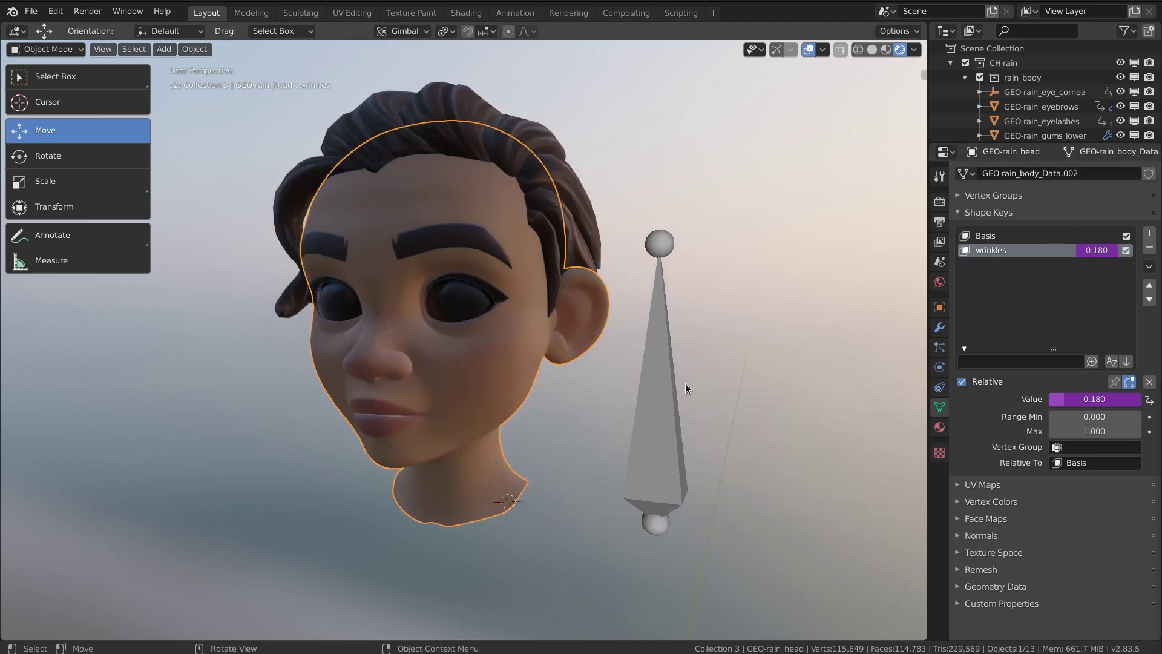
{"action": "left_click", "coordinate": [663, 379]}
{"action": "key", "text": "ctrl+Tab"}
{"action": "key", "text": "g"}
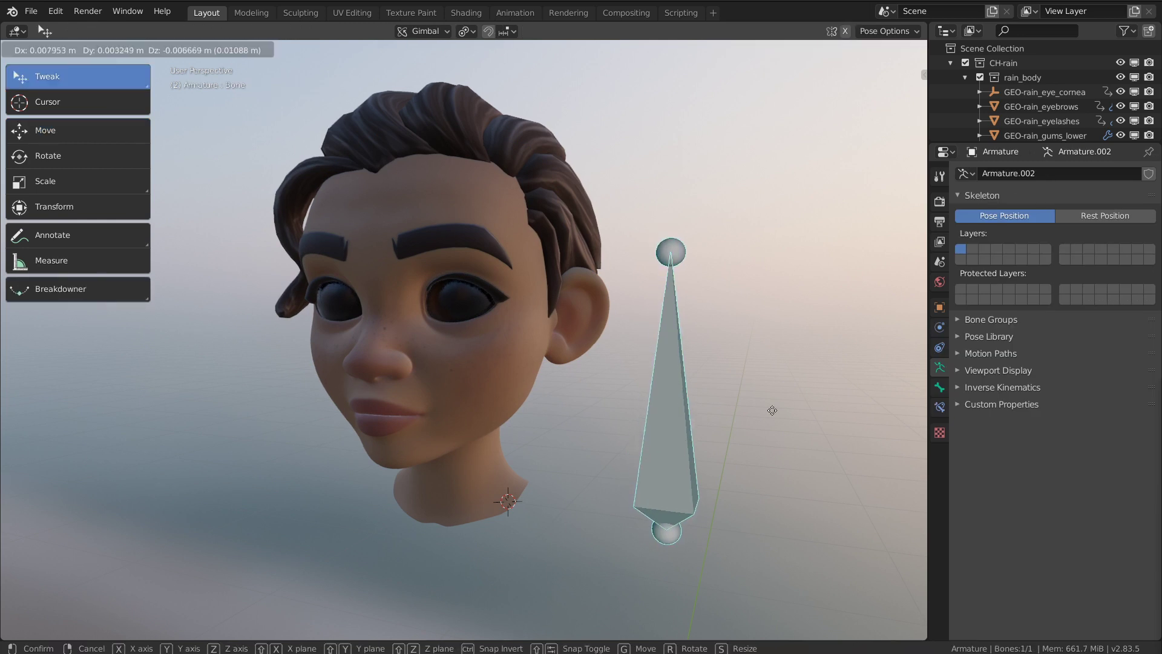
{"action": "key", "text": "x"}
{"action": "key", "text": "Escape"}
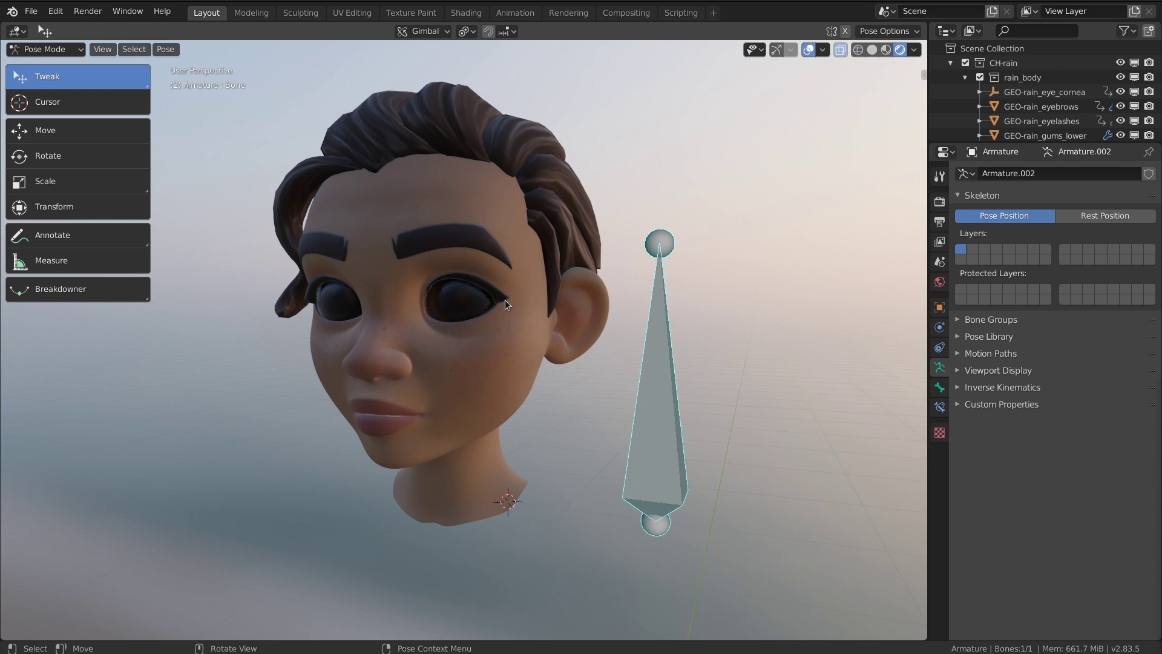
{"action": "scroll", "coordinate": [505, 300], "scroll_direction": "up", "scroll_amount": 3}
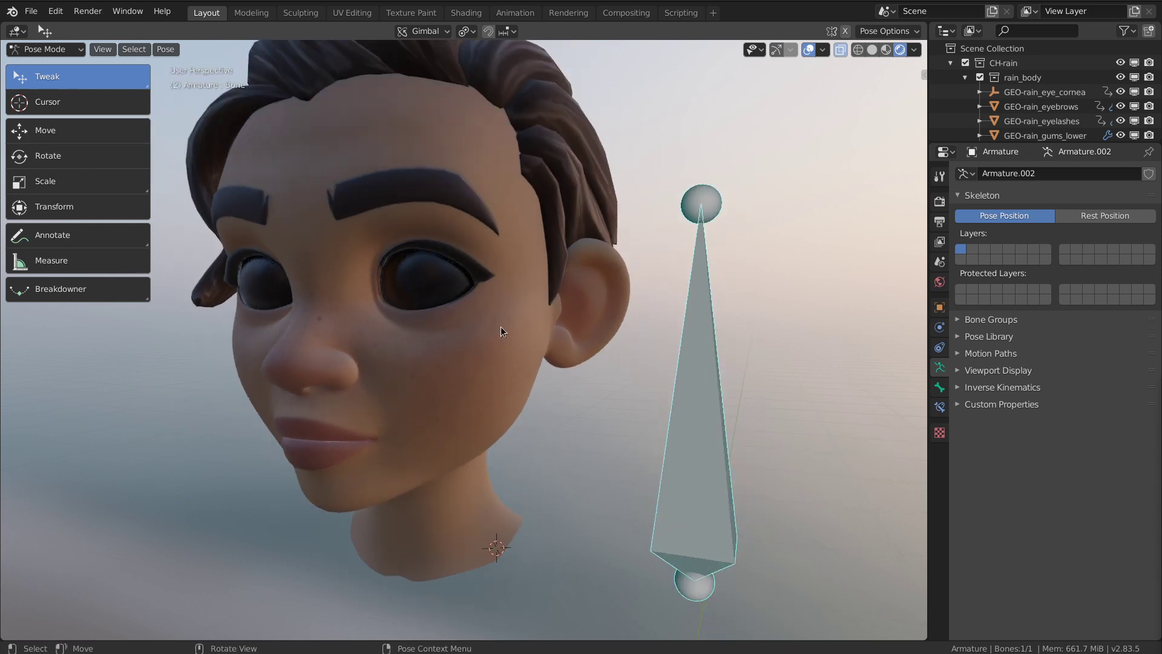
{"action": "key", "text": "g"}
{"action": "key", "text": "x"}
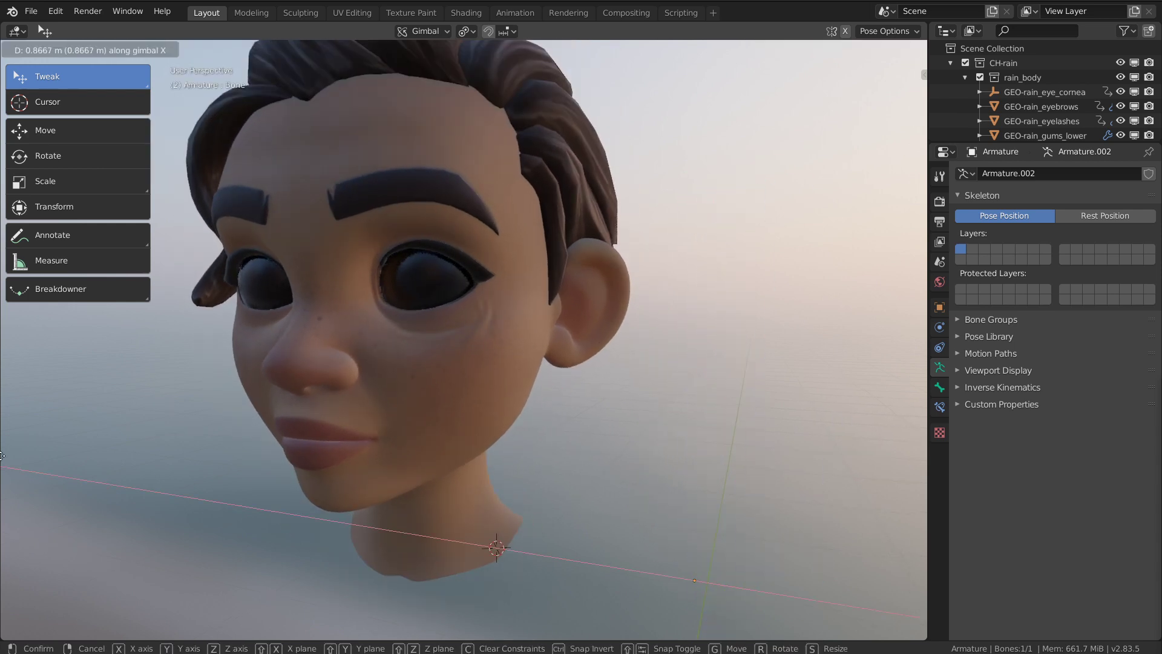
{"action": "key", "text": "Escape"}
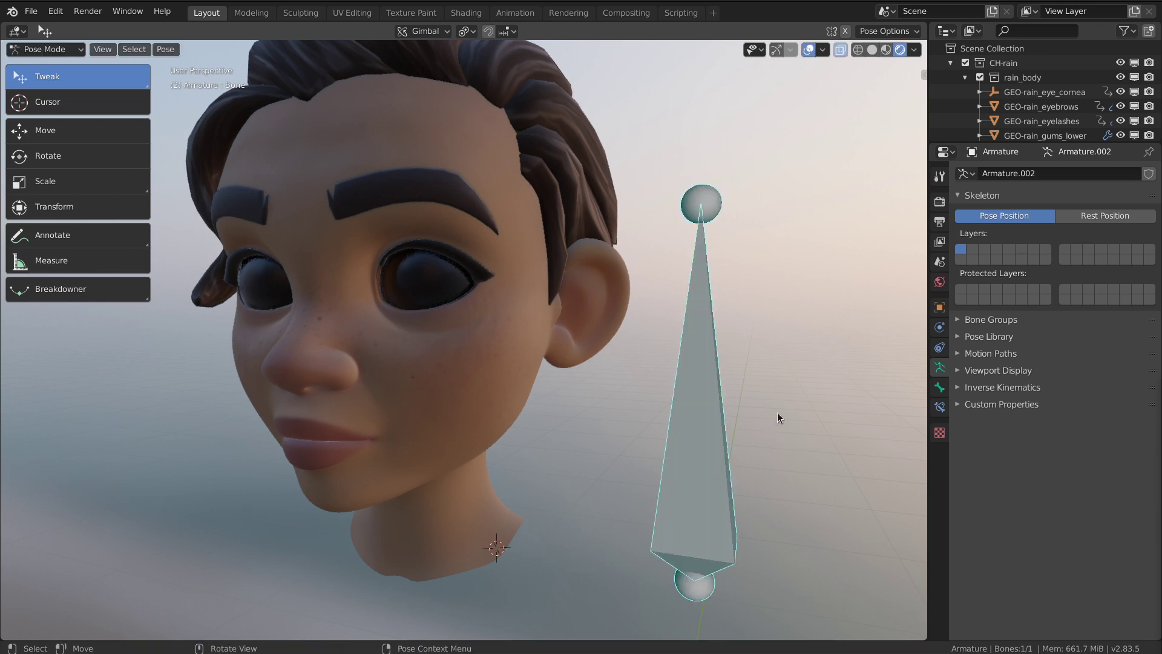
{"action": "left_click", "coordinate": [433, 328]}
{"action": "key", "text": "ctrl+Tab"}
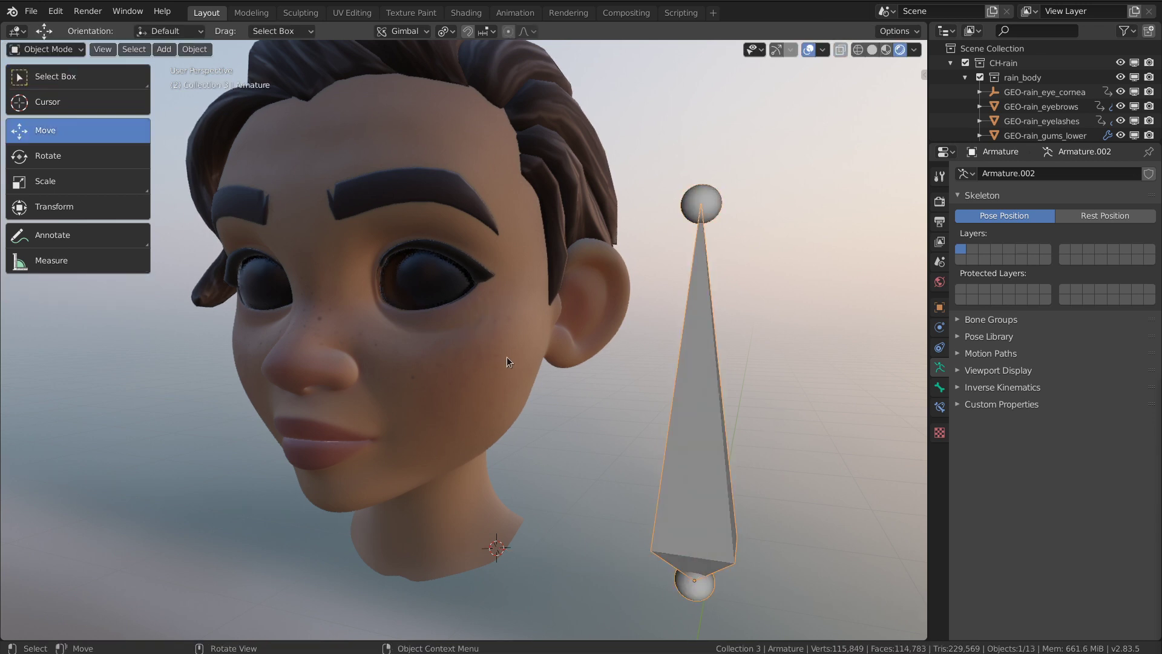
- Change the wrinkles driver variable to the bone's X Rotation in Local Space
{"action": "left_click", "coordinate": [504, 346]}
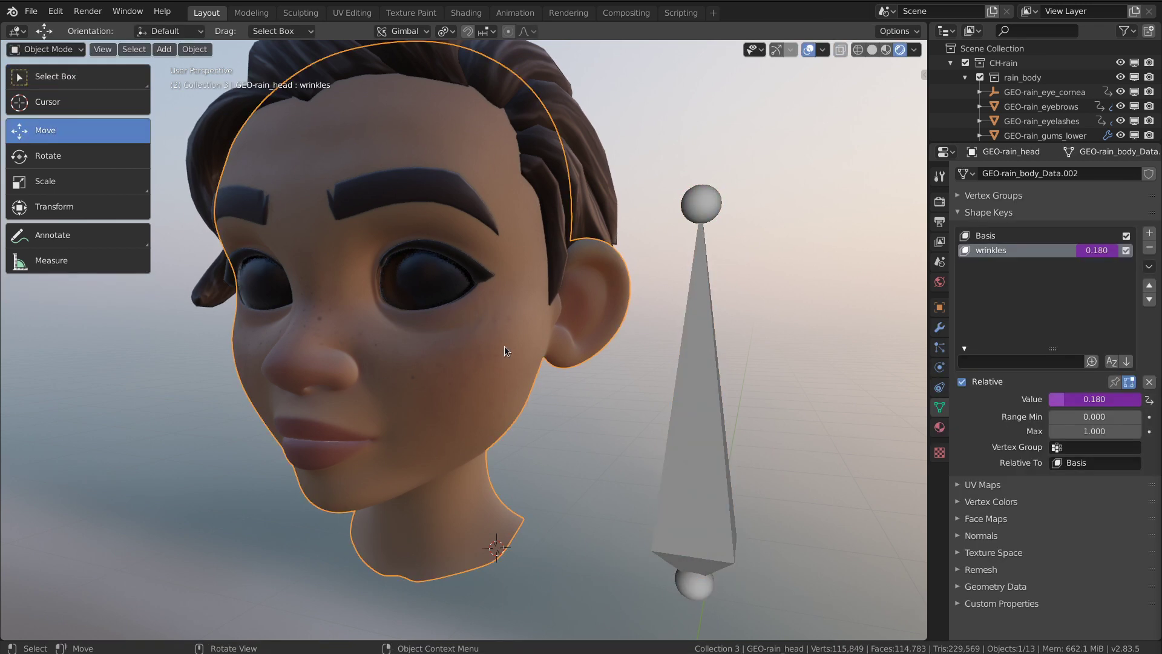
{"action": "right_click", "coordinate": [1082, 401]}
{"action": "left_click", "coordinate": [1084, 402]}
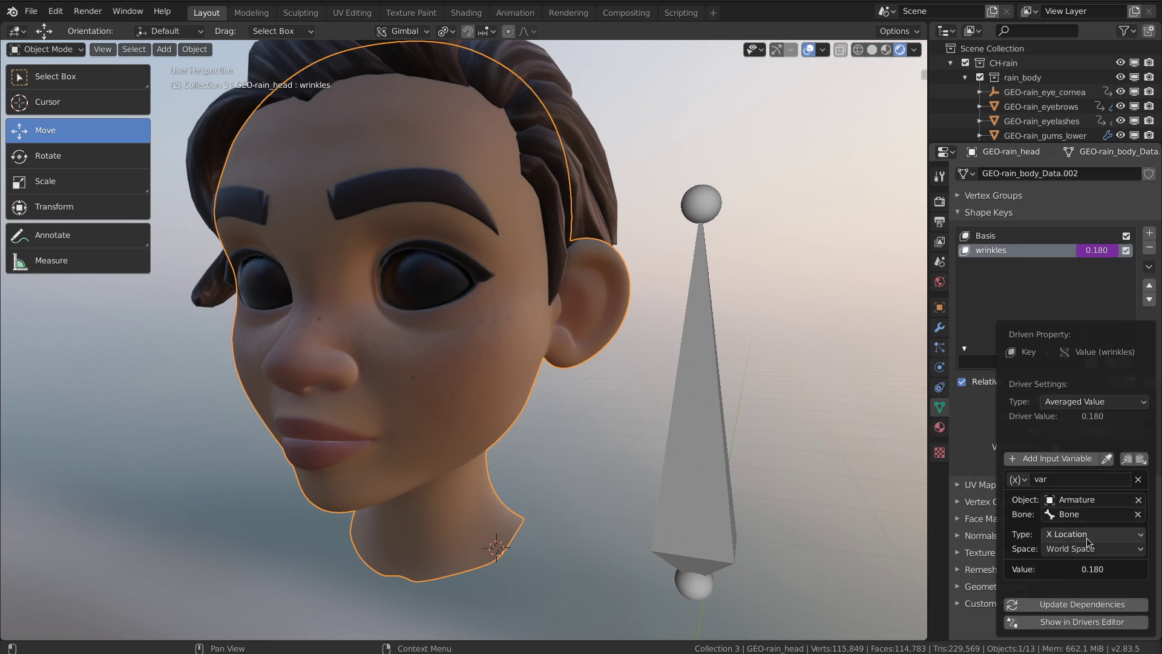
{"action": "left_click_drag", "start_coordinate": [1075, 352], "coordinate": [832, 238]}
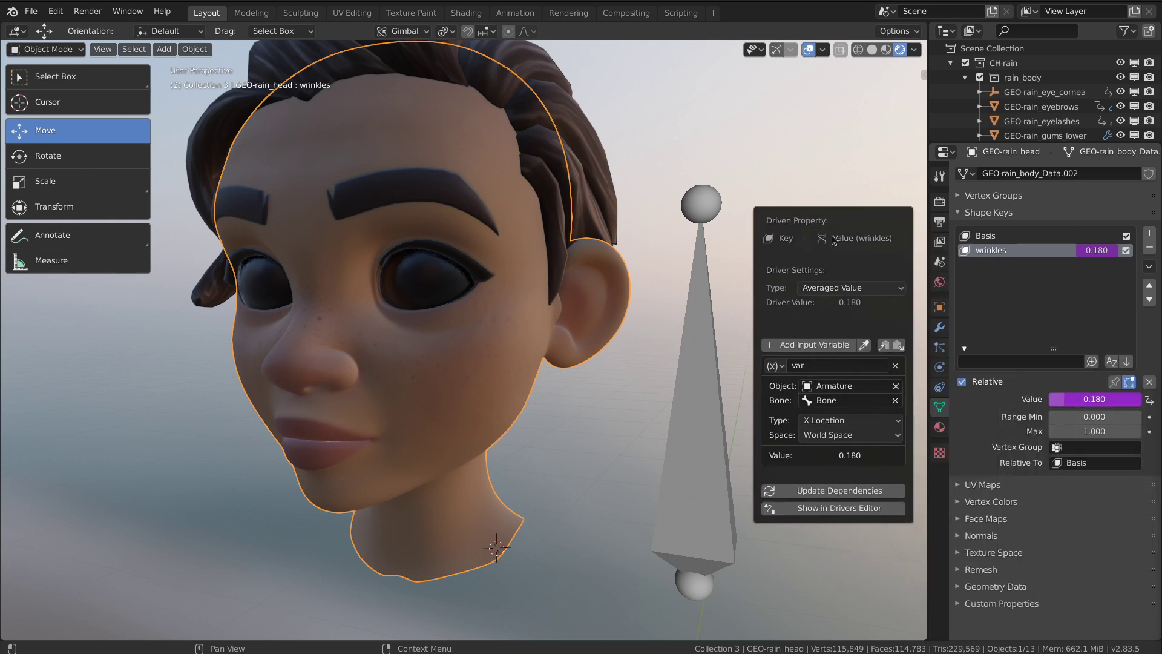
{"action": "left_click", "coordinate": [851, 420]}
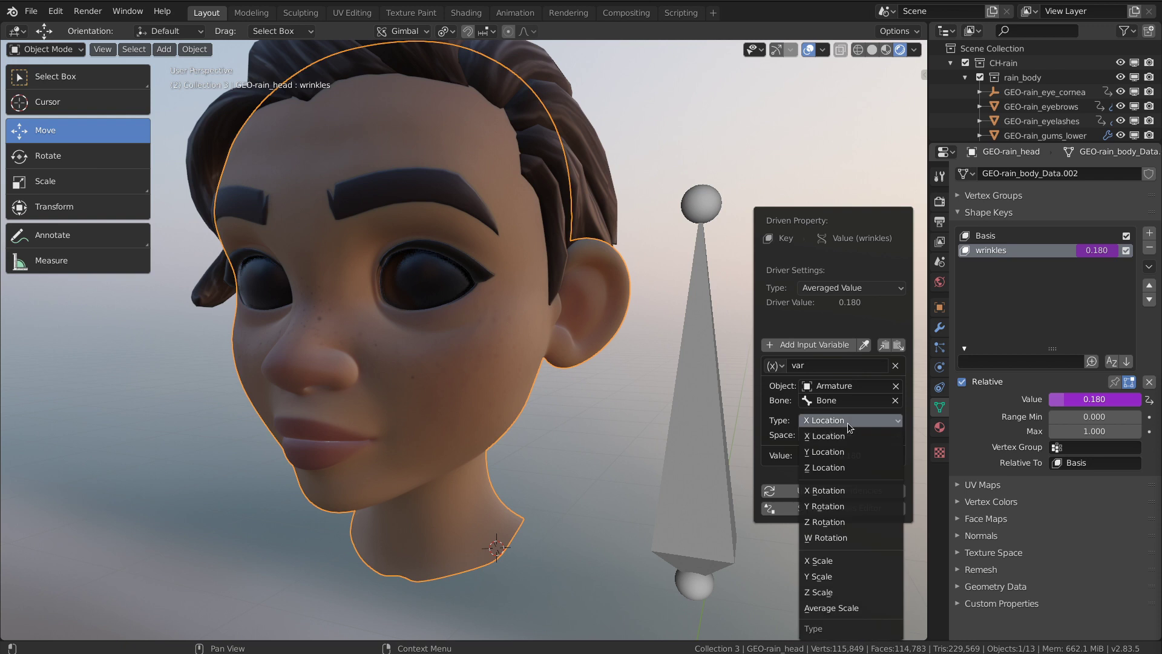
{"action": "left_click", "coordinate": [850, 491]}
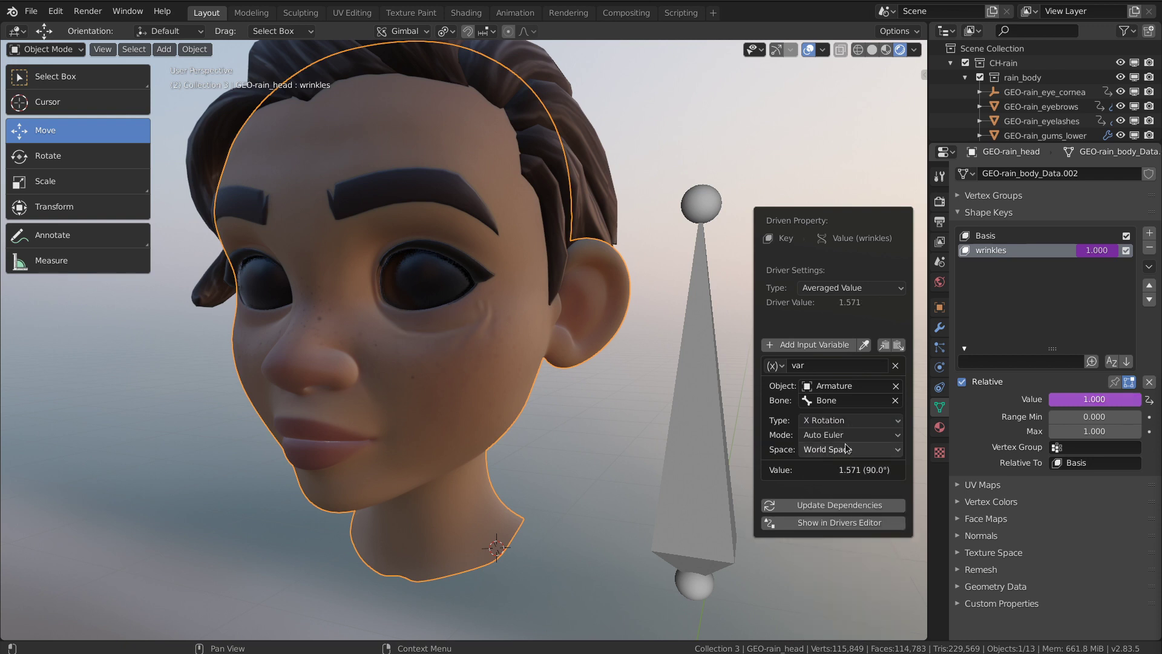
{"action": "left_click", "coordinate": [853, 451]}
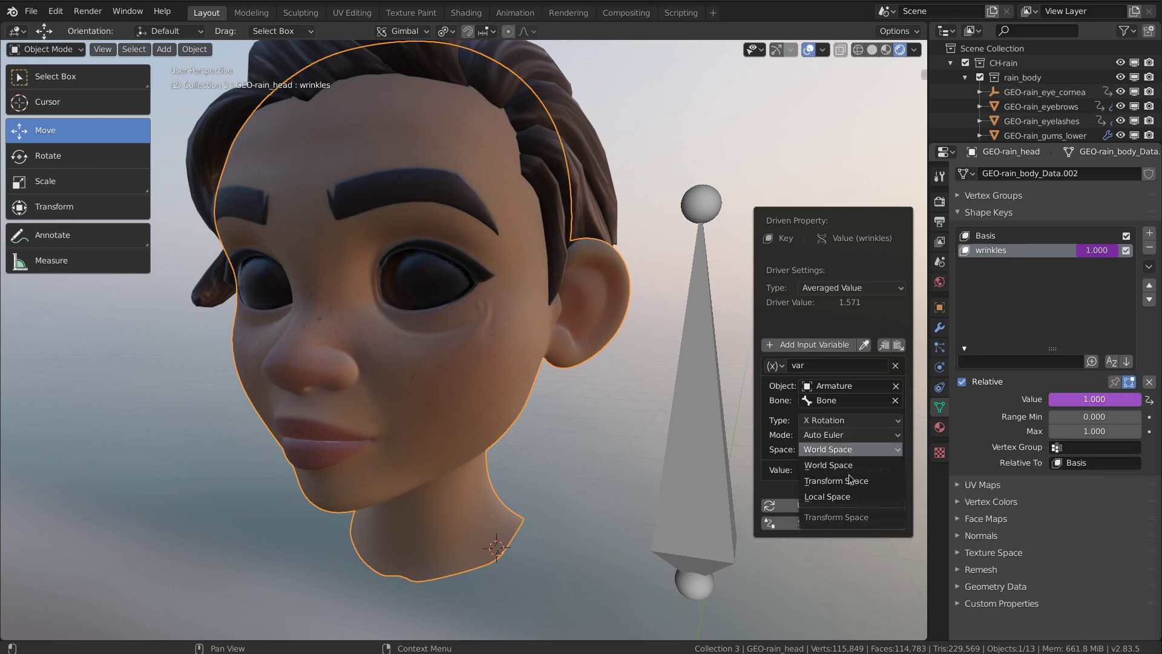
{"action": "left_click", "coordinate": [852, 497]}
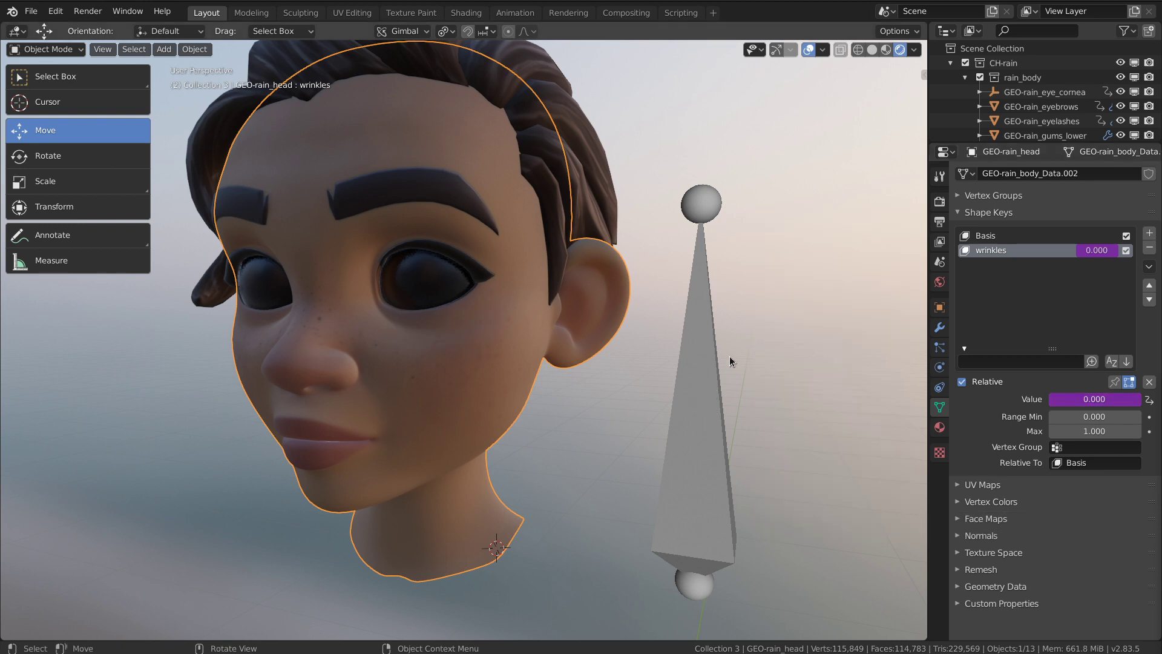
- Select the armature's bone in Pose Mode and orbit to a side view of the head
{"action": "scroll", "coordinate": [729, 356], "scroll_direction": "down", "scroll_amount": 4}
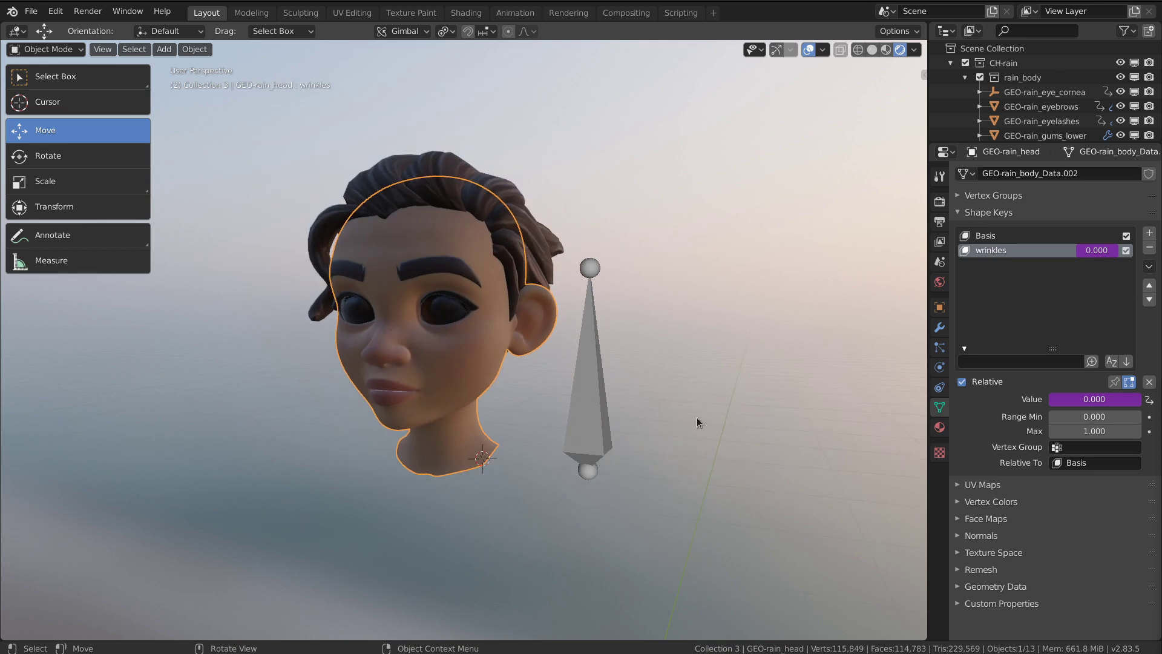
{"action": "left_click", "coordinate": [583, 376]}
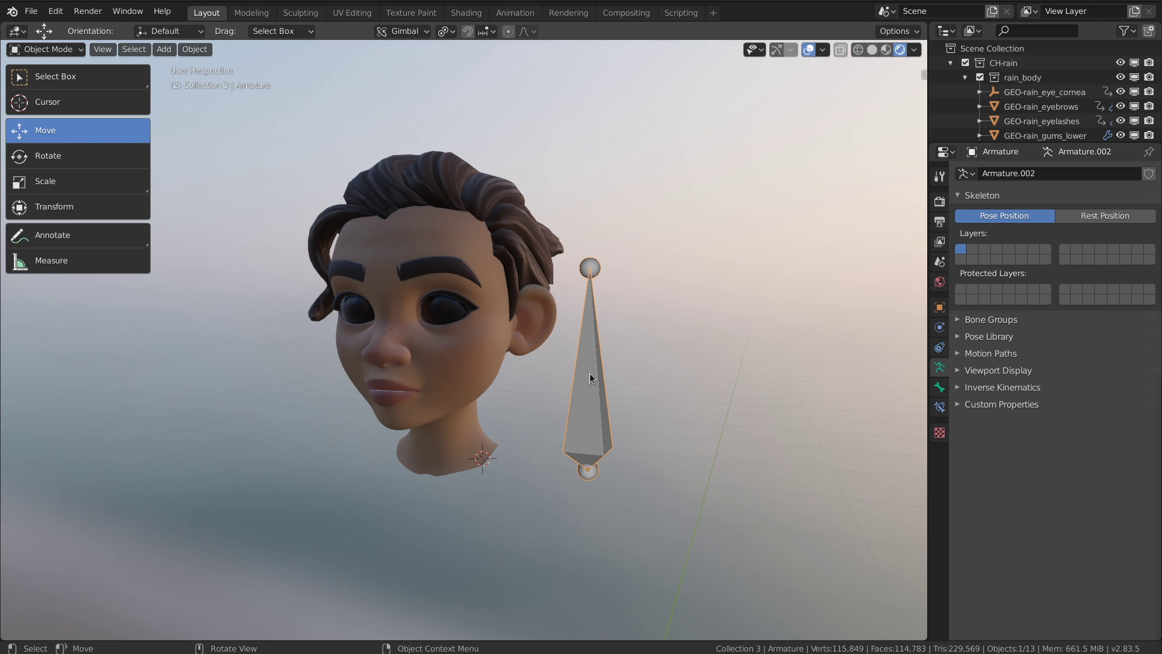
{"action": "key", "text": "ctrl+Tab"}
{"action": "left_click", "coordinate": [593, 369]}
{"action": "middle_click_drag", "start_coordinate": [593, 374], "coordinate": [623, 372]}
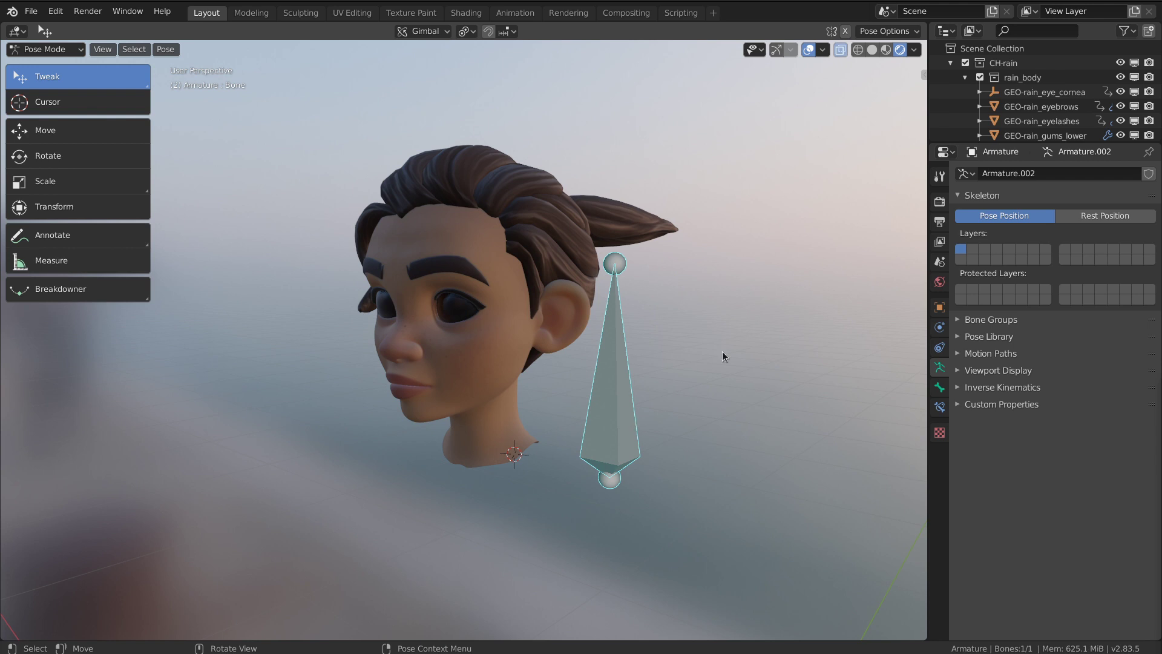
{"action": "scroll", "coordinate": [409, 371], "scroll_direction": "up", "scroll_amount": 2}
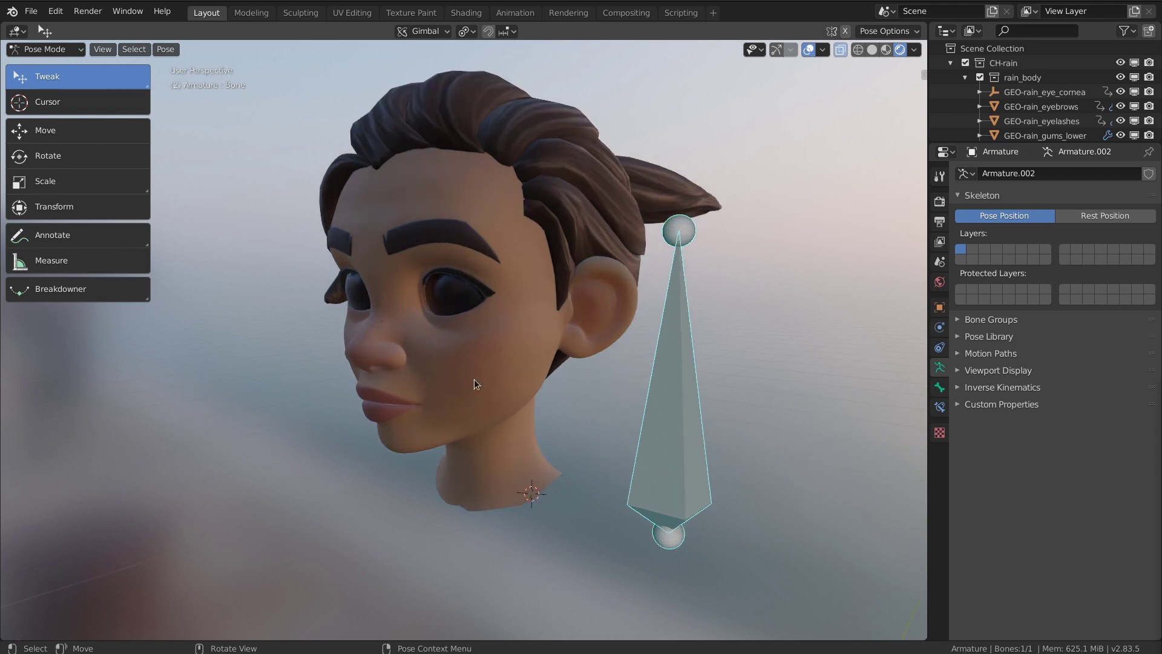
- Keyframe the upright bone's LocRotScale, return to Object Mode, and split the viewport
{"action": "key", "text": "r"}
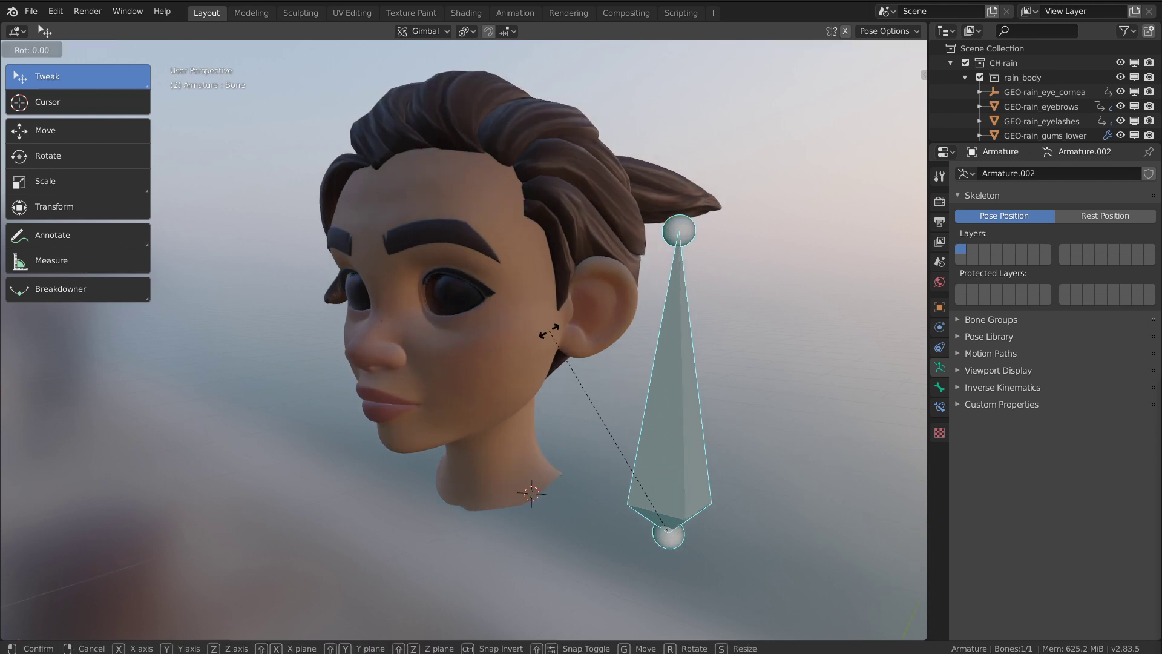
{"action": "key", "text": "x"}
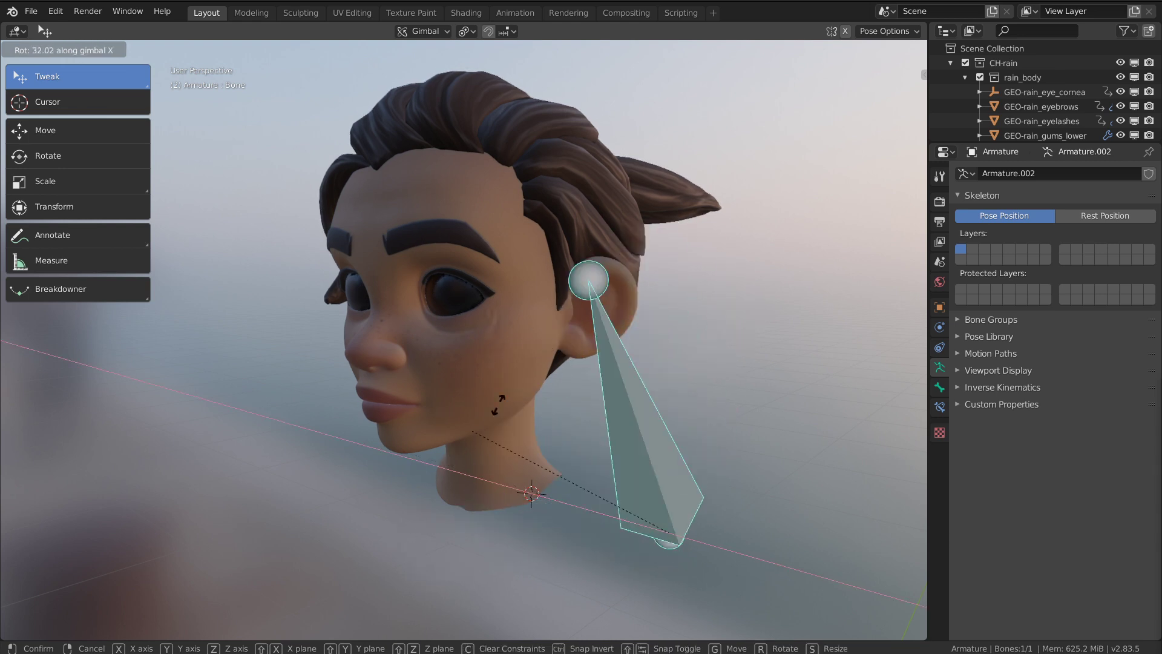
{"action": "key", "text": "Escape"}
{"action": "key", "text": "i"}
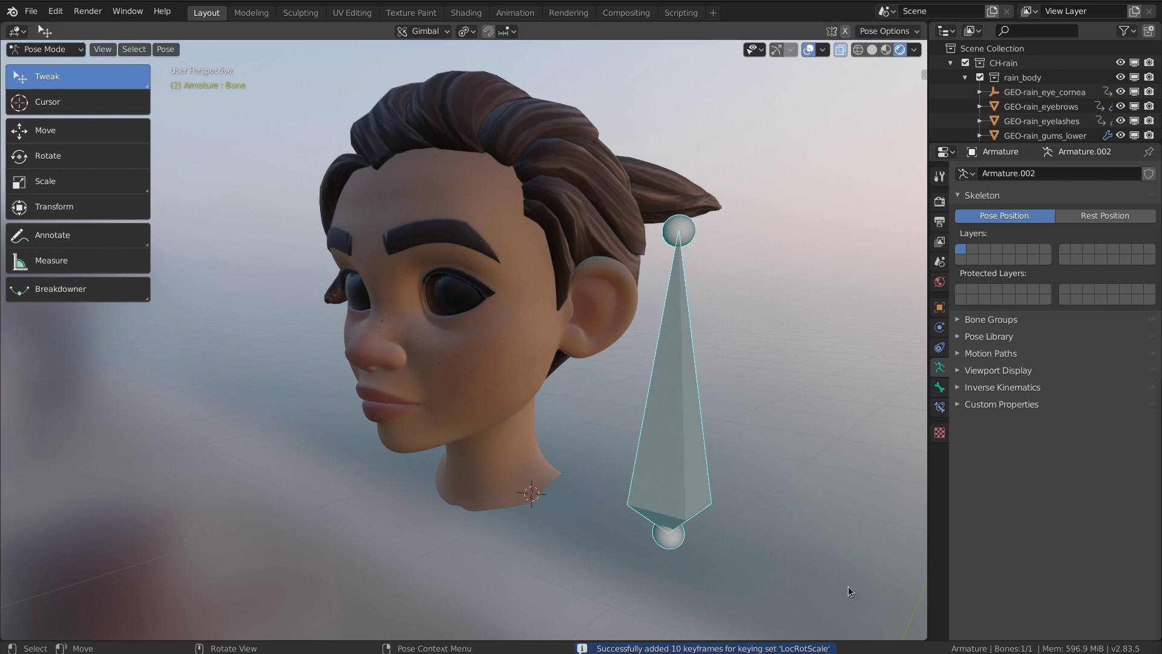
{"action": "key", "text": "ctrl+Tab"}
{"action": "left_click_drag", "start_coordinate": [915, 637], "coordinate": [836, 515]}
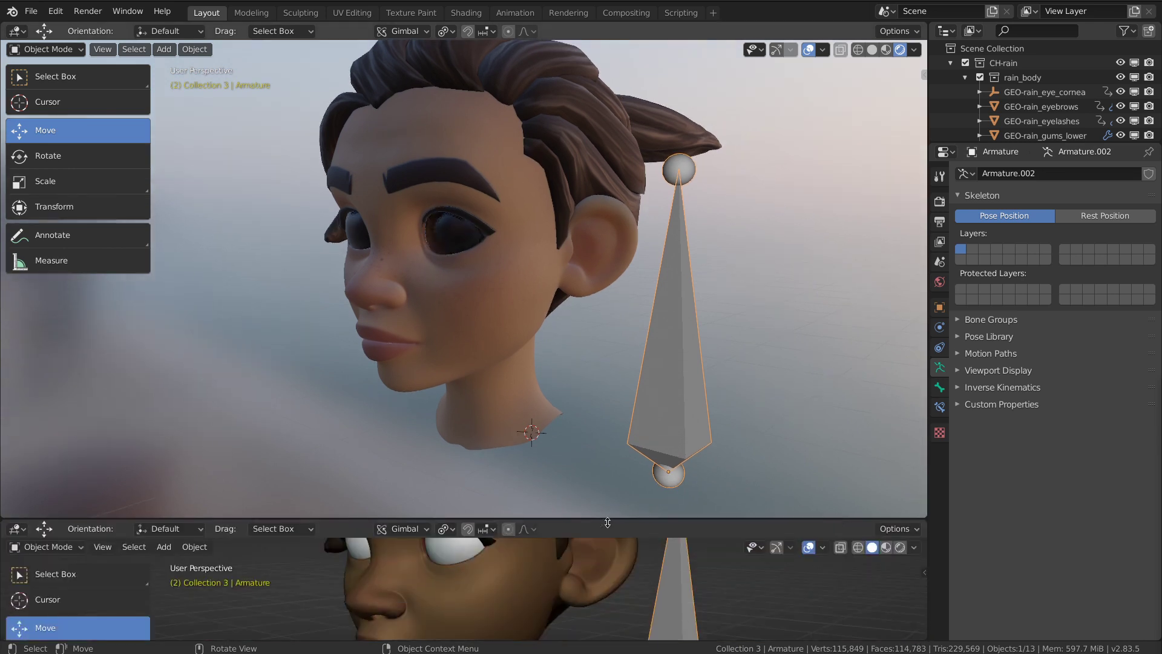
- Make the lower area a Timeline and keyframe the bone rotated 169° about X at frame 21
{"action": "left_click", "coordinate": [23, 530]}
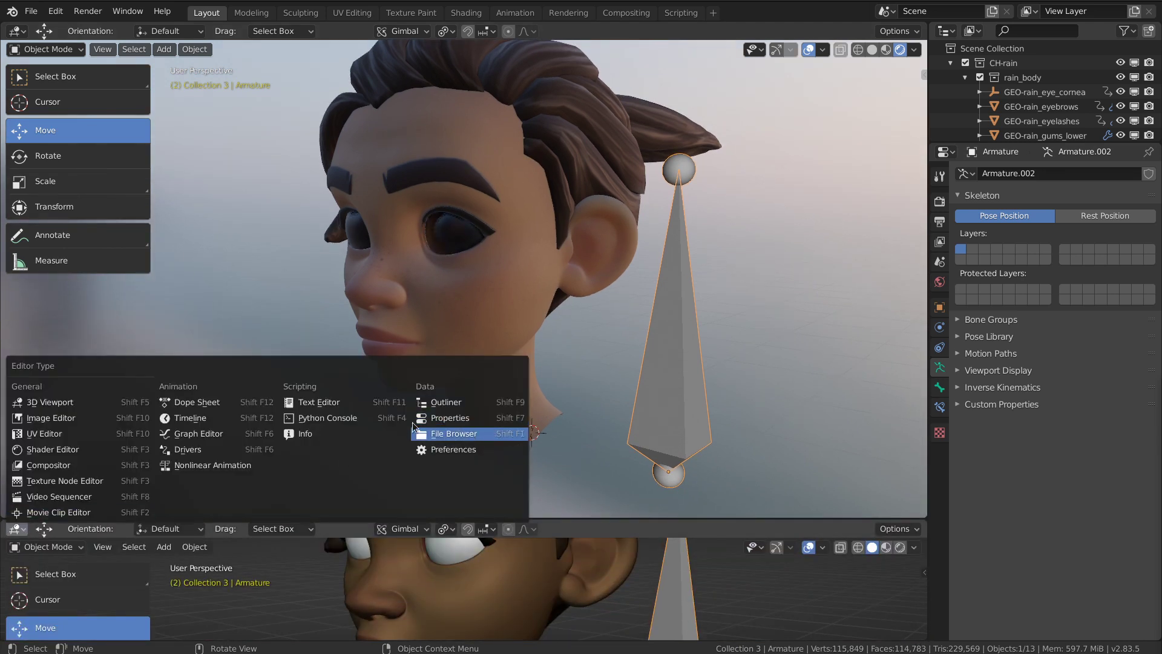
{"action": "left_click", "coordinate": [216, 418]}
{"action": "left_click_drag", "start_coordinate": [181, 547], "coordinate": [231, 547]}
{"action": "key", "text": "ctrl+Tab"}
{"action": "key", "text": "r"}
{"action": "key", "text": "x"}
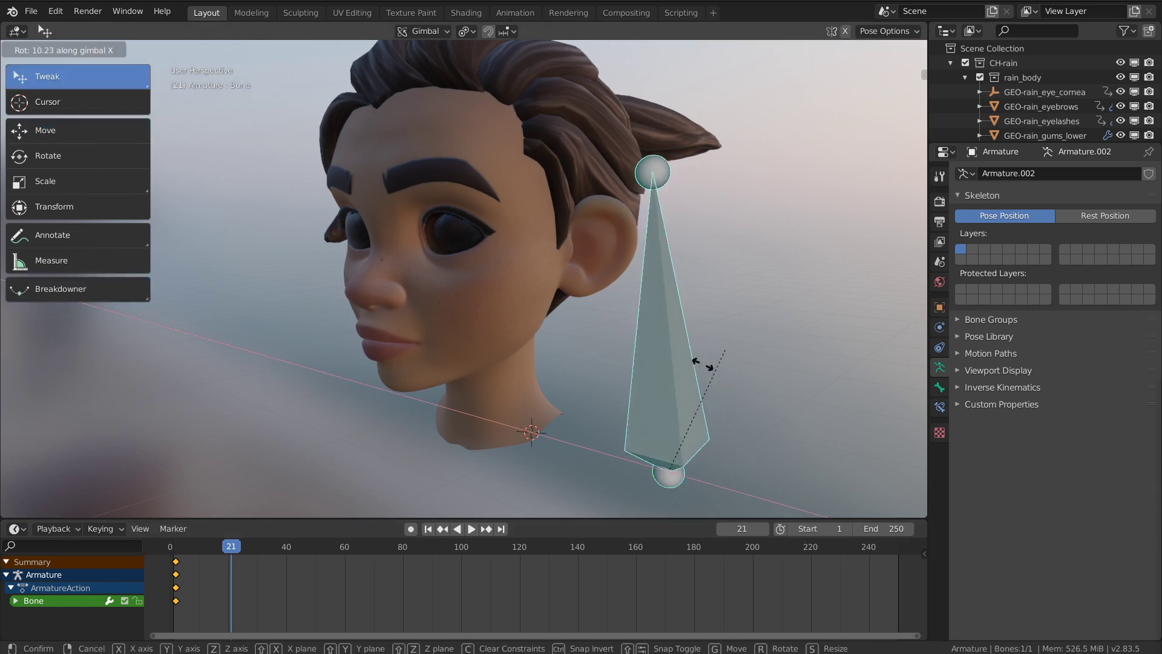
{"action": "left_click", "coordinate": [630, 38]}
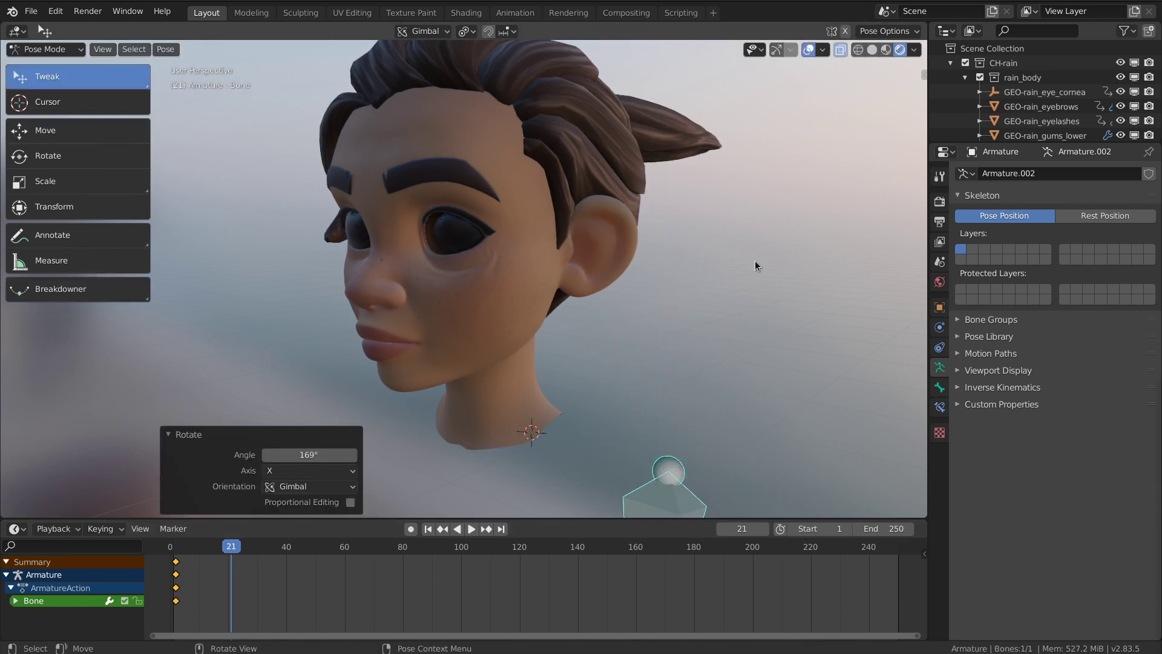
{"action": "key", "text": "i"}
- Play the animation from the start, stop at frame 15, and deselect in Object Mode
{"action": "key", "text": "space"}
{"action": "left_click", "coordinate": [180, 557]}
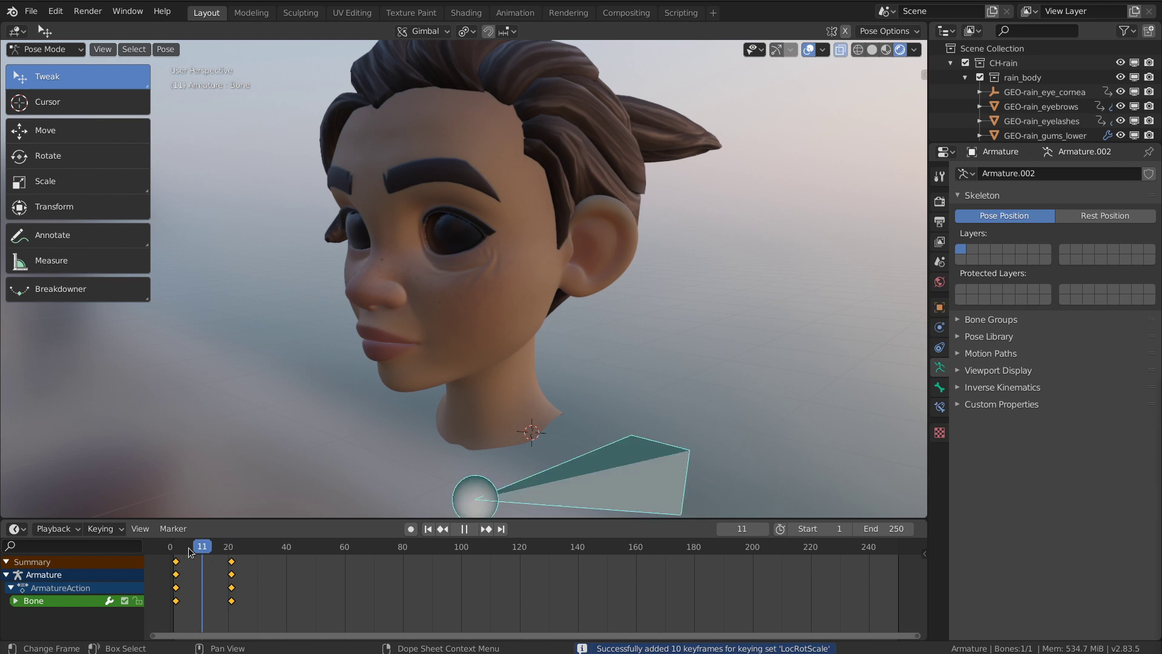
{"action": "key", "text": "space"}
{"action": "key", "text": "ctrl+Tab"}
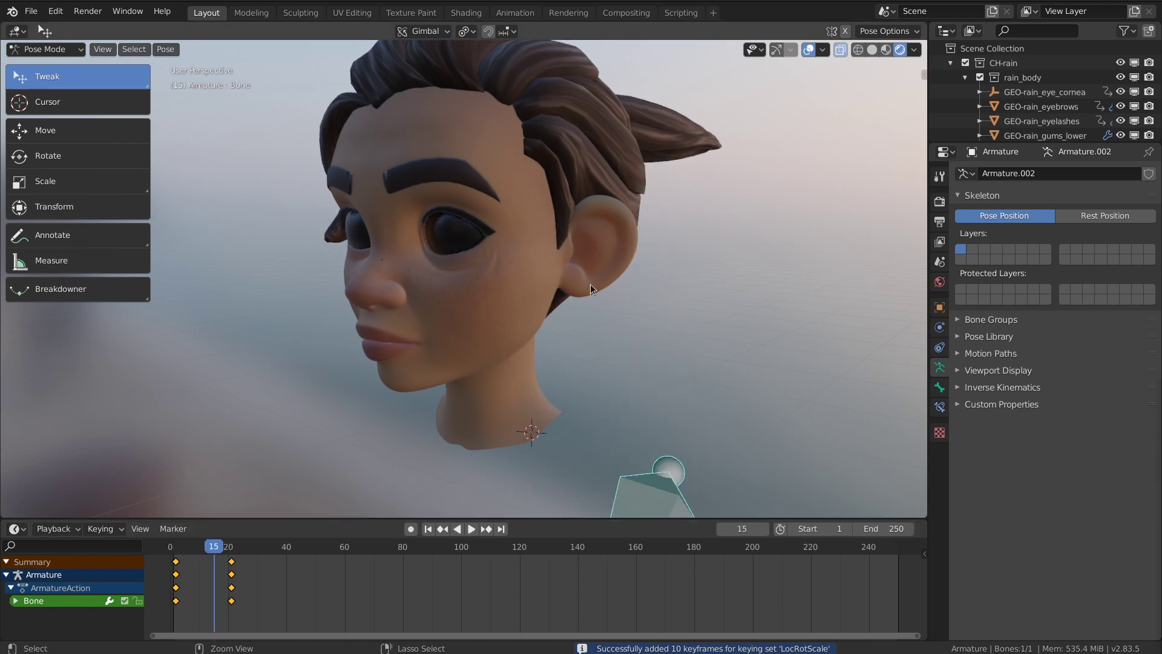
{"action": "scroll", "coordinate": [590, 285], "scroll_direction": "down", "scroll_amount": 4}
{"action": "key", "text": "alt+a"}
{"action": "scroll", "coordinate": [526, 309], "scroll_direction": "up", "scroll_amount": 4}
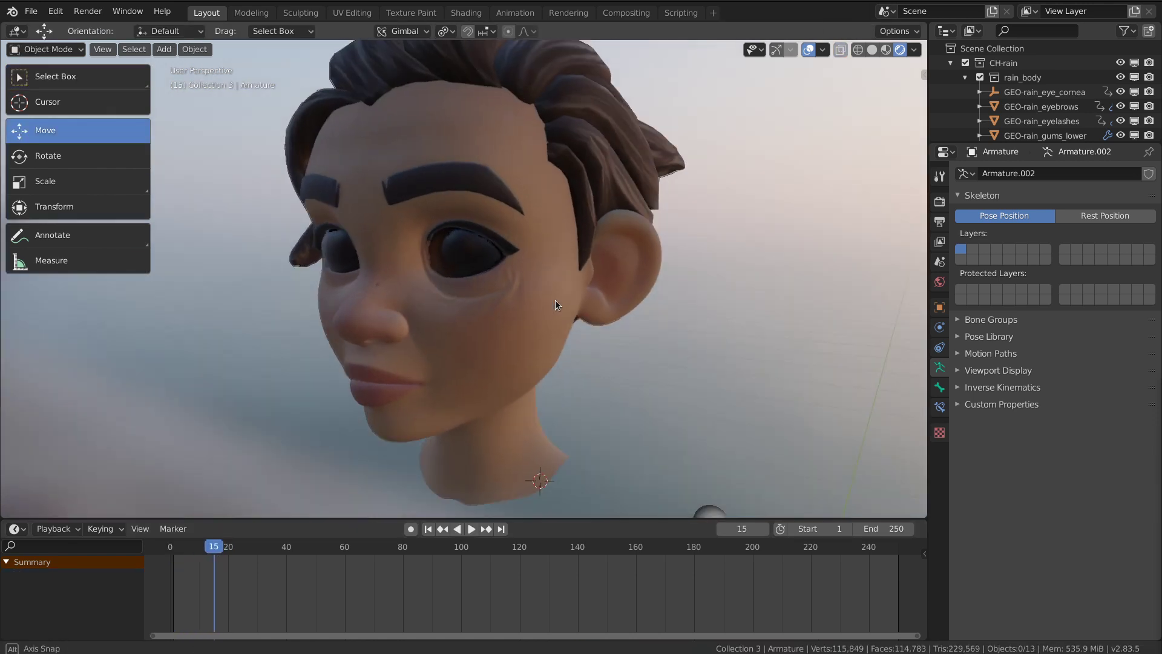
- Select the head to see wrinkles at 1.000, then view the under-eye creases from the front
{"action": "left_click", "coordinate": [558, 302]}
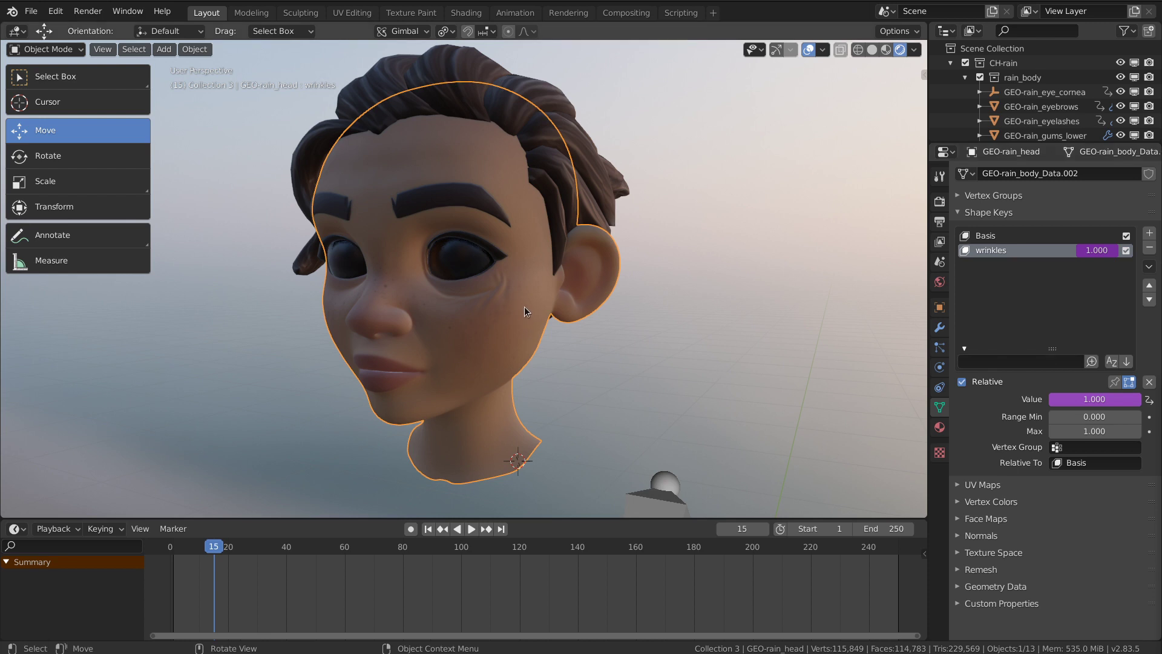
{"action": "scroll", "coordinate": [525, 307], "scroll_direction": "up", "scroll_amount": 2}
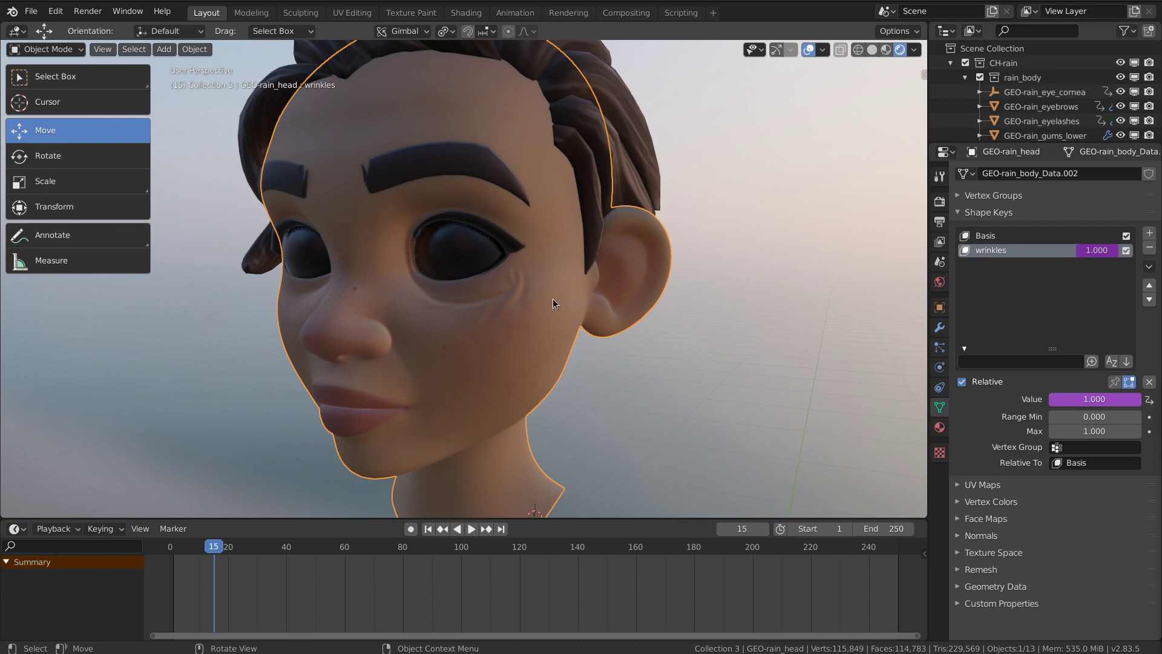
{"action": "middle_click_drag", "start_coordinate": [548, 313], "coordinate": [610, 322]}
{"action": "key", "text": "alt+a"}
{"action": "scroll", "coordinate": [651, 309], "scroll_direction": "down", "scroll_amount": 3}
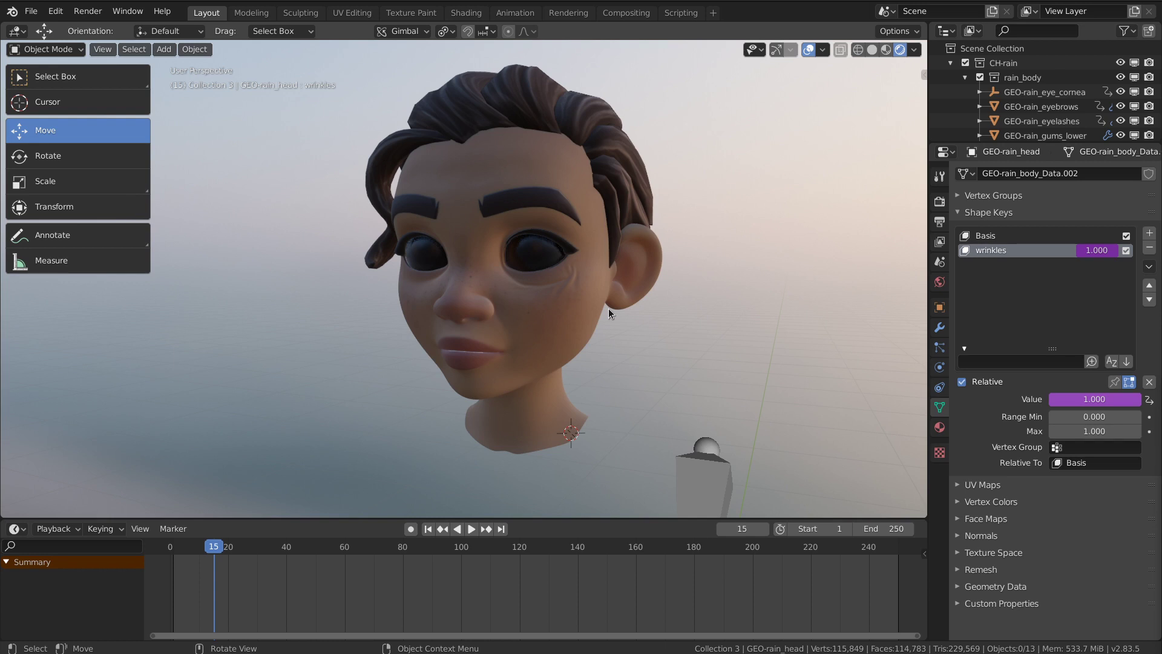